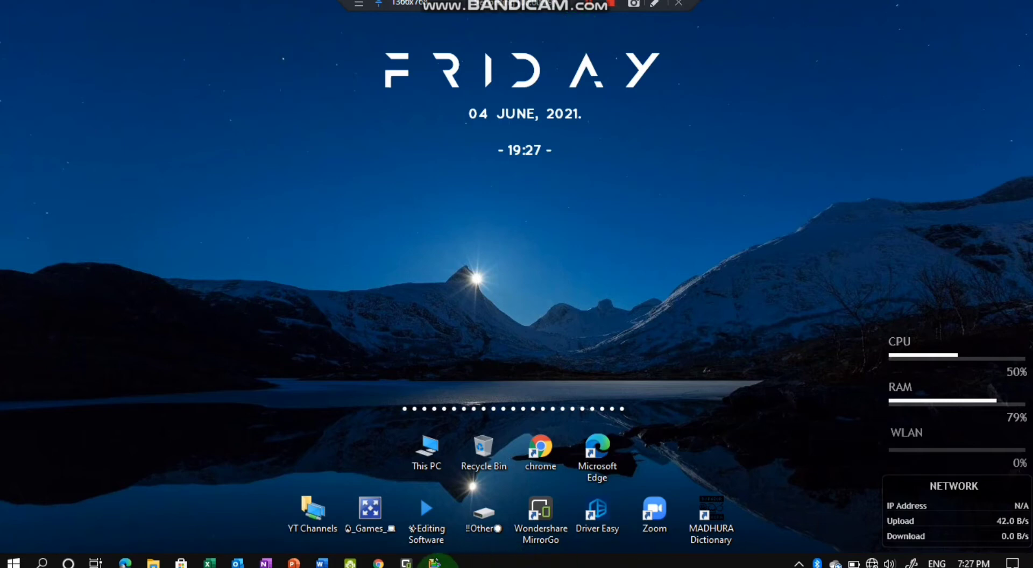
pyautogui.moveTo(434, 563)
pyautogui.click(491, 448)
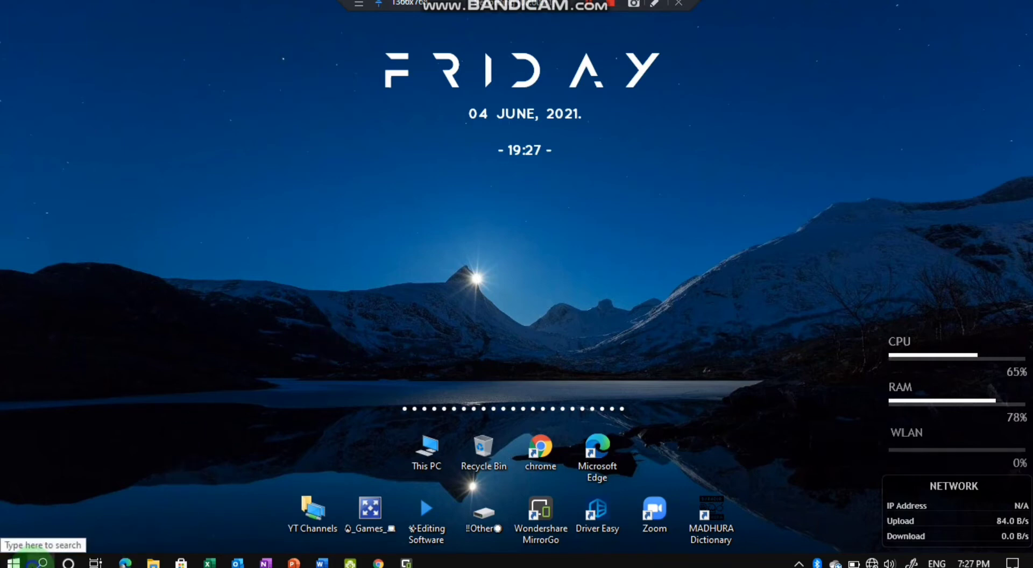
# Step: Search for the Run app, launch it and open the user's temporary files folder with the command %temp%
pyautogui.click(39, 562)
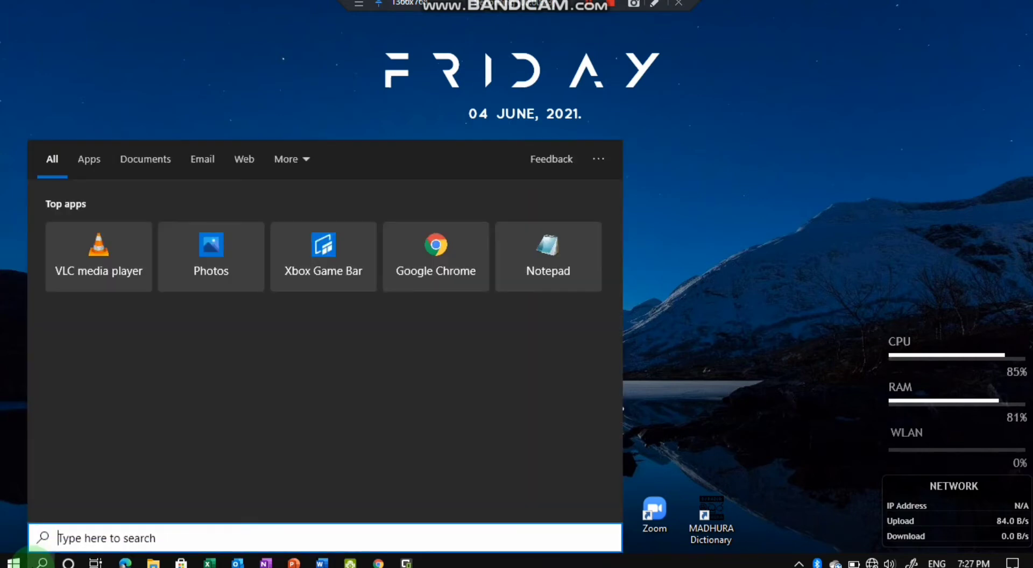
pyautogui.write('run')
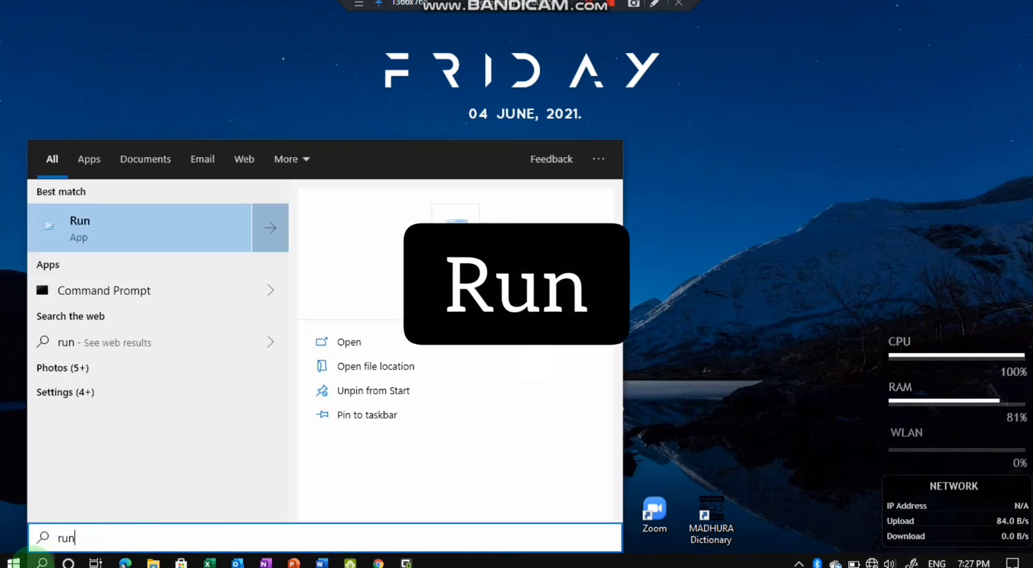
pyautogui.click(114, 221)
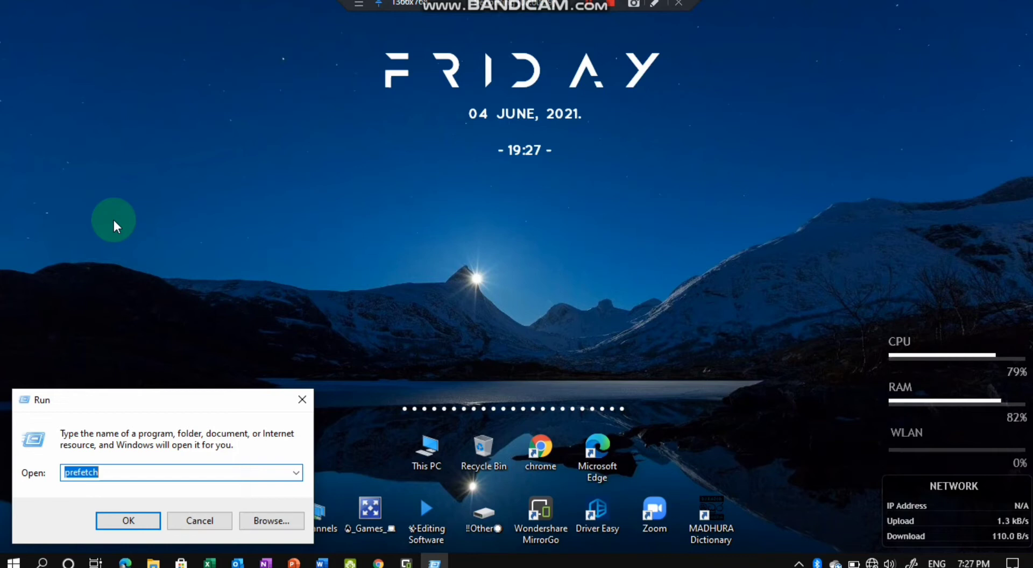
pyautogui.write('%')
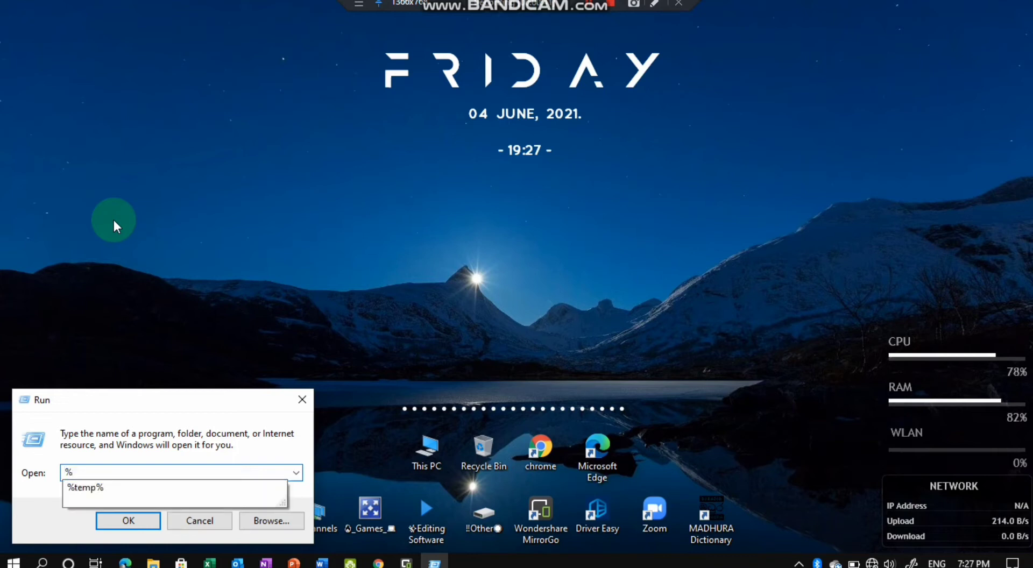
pyautogui.write('te')
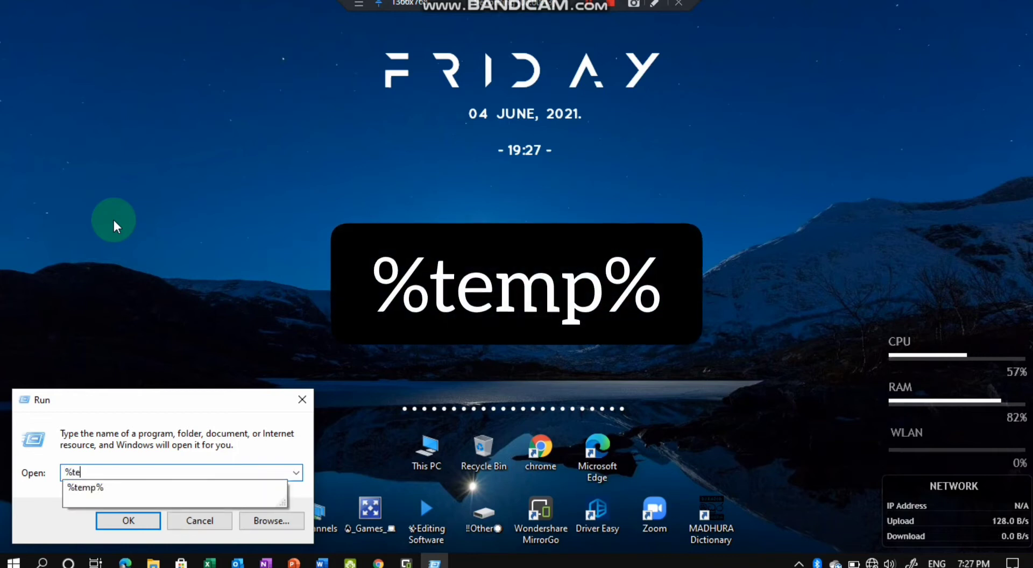
pyautogui.write('mp%')
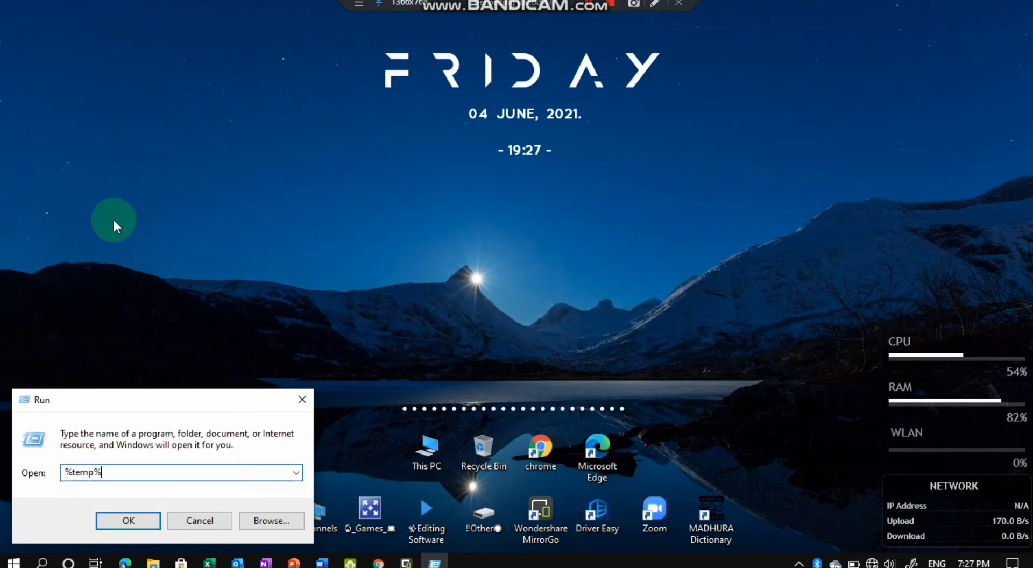
pyautogui.press('Return')
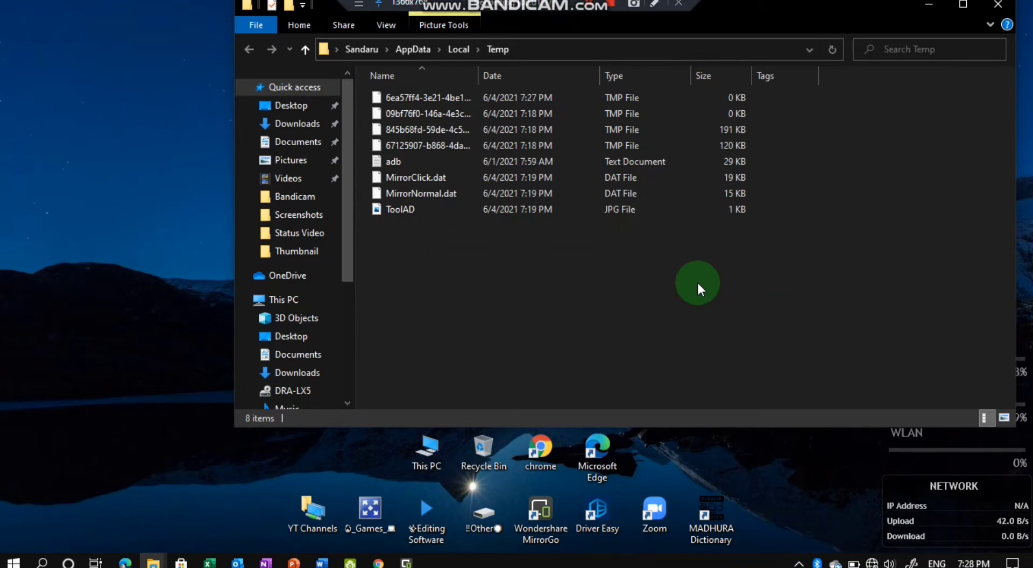
# Step: Permanently delete all files in the user's Temp folder, skipping any that are missing or in use, and close the folder
pyautogui.hotkey('ctrl', 'a')
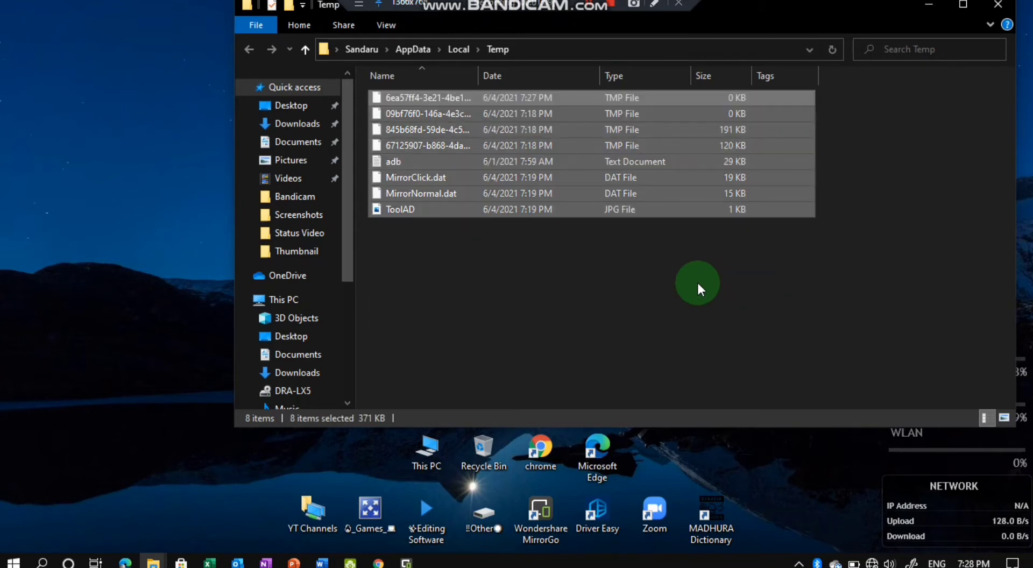
pyautogui.hotkey('shift', 'Delete')
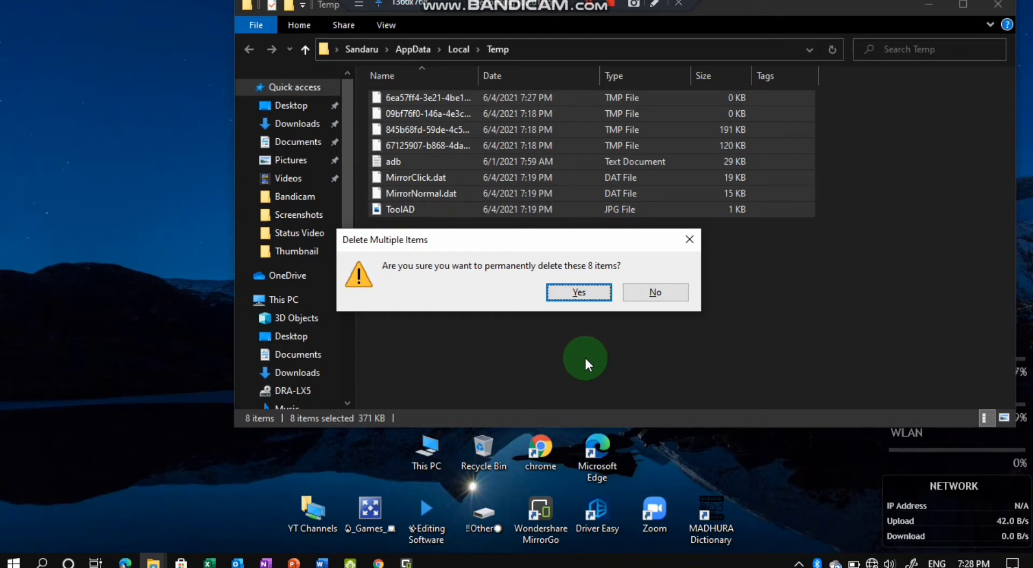
pyautogui.press('Return')
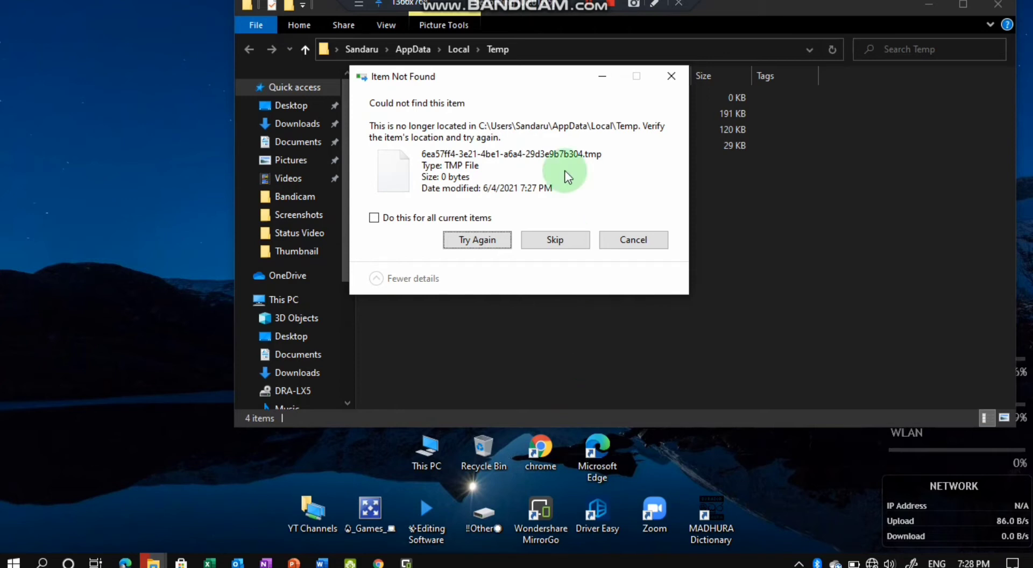
pyautogui.click(538, 240)
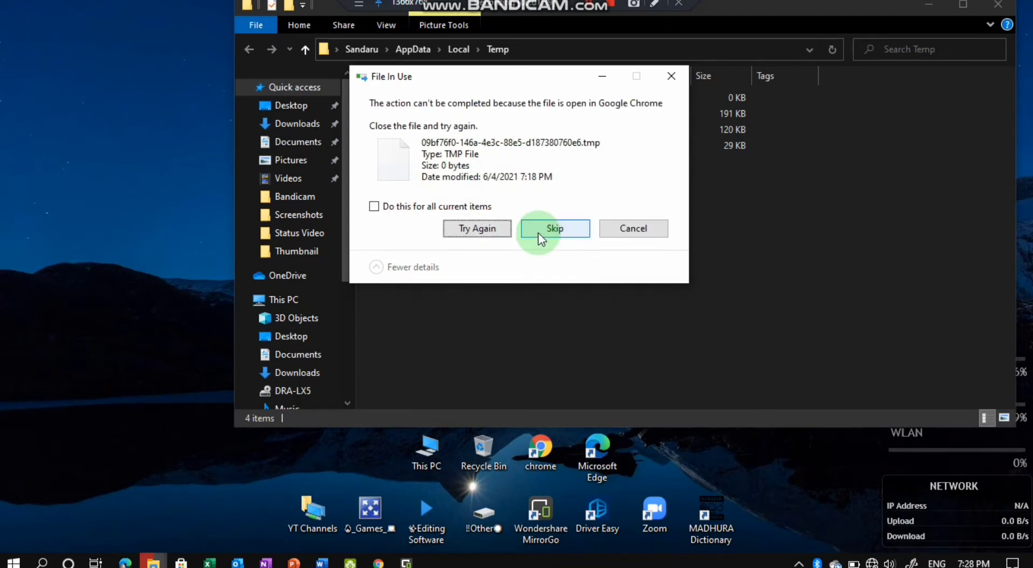
pyautogui.click(538, 232)
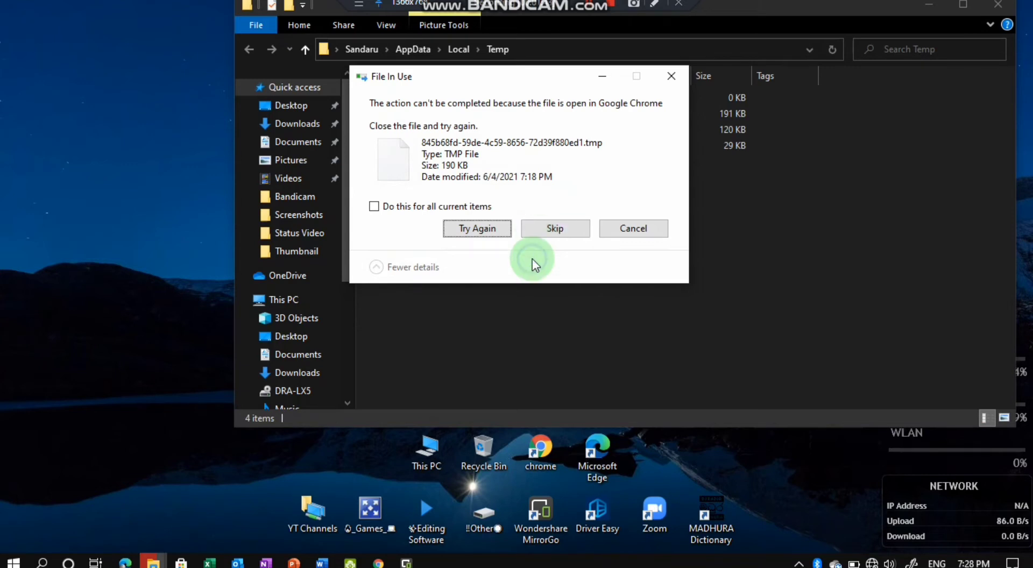
pyautogui.click(570, 226)
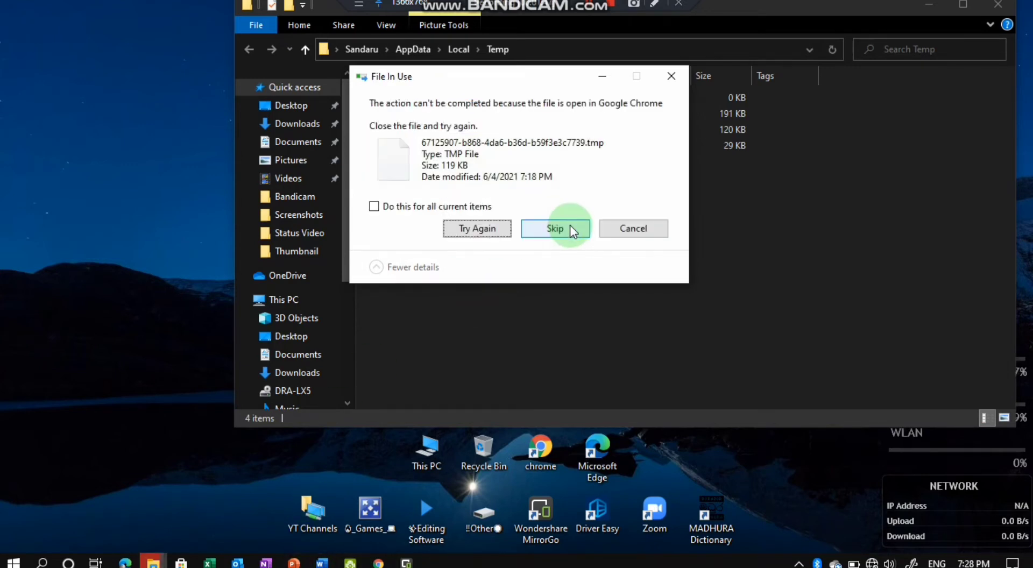
pyautogui.click(570, 226)
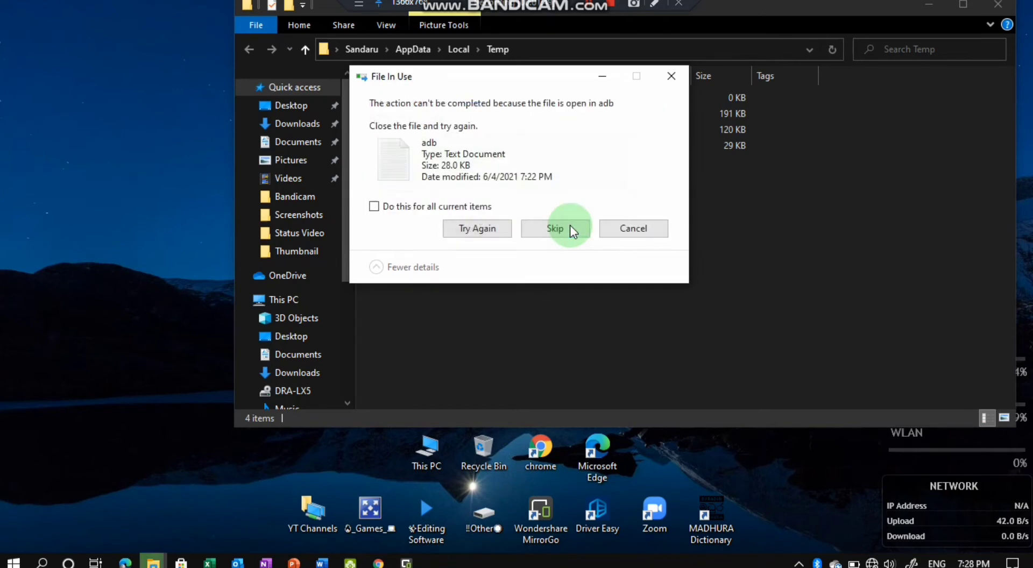
pyautogui.click(570, 226)
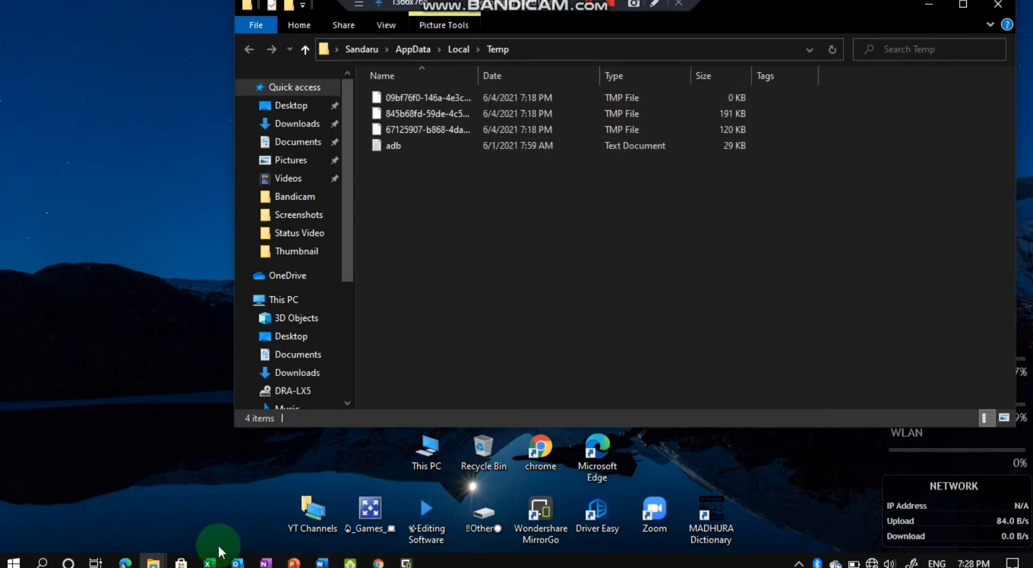
pyautogui.click(998, 4)
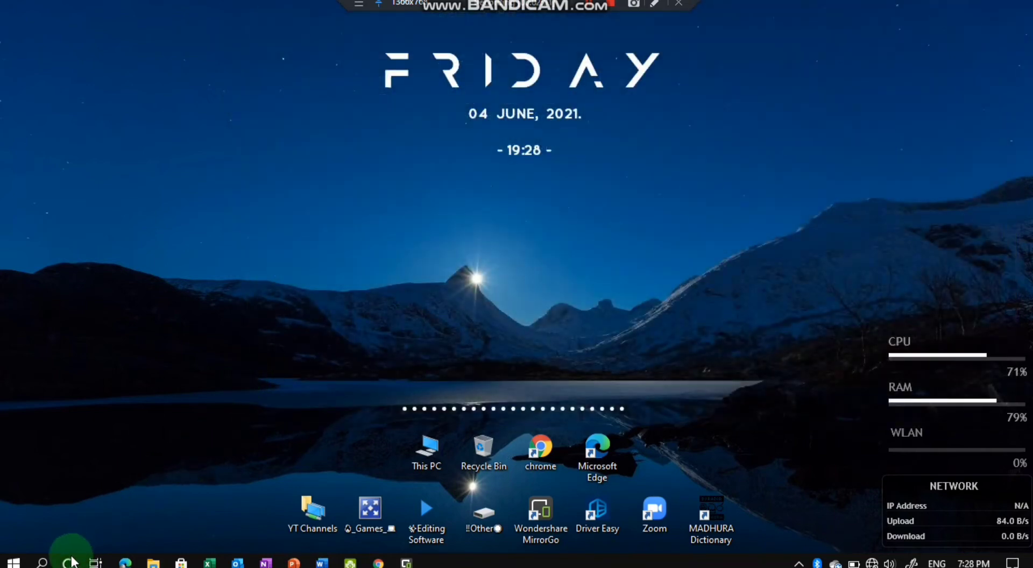
# Step: Launch the Run app again and open the Windows Temp folder with the command temp
pyautogui.click(43, 563)
pyautogui.write('run')
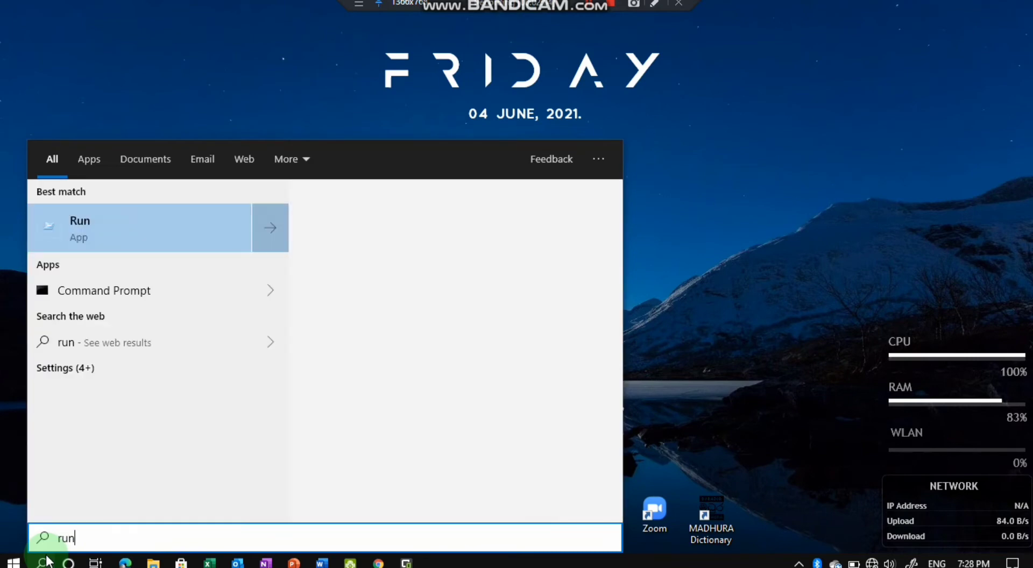
pyautogui.press('Return')
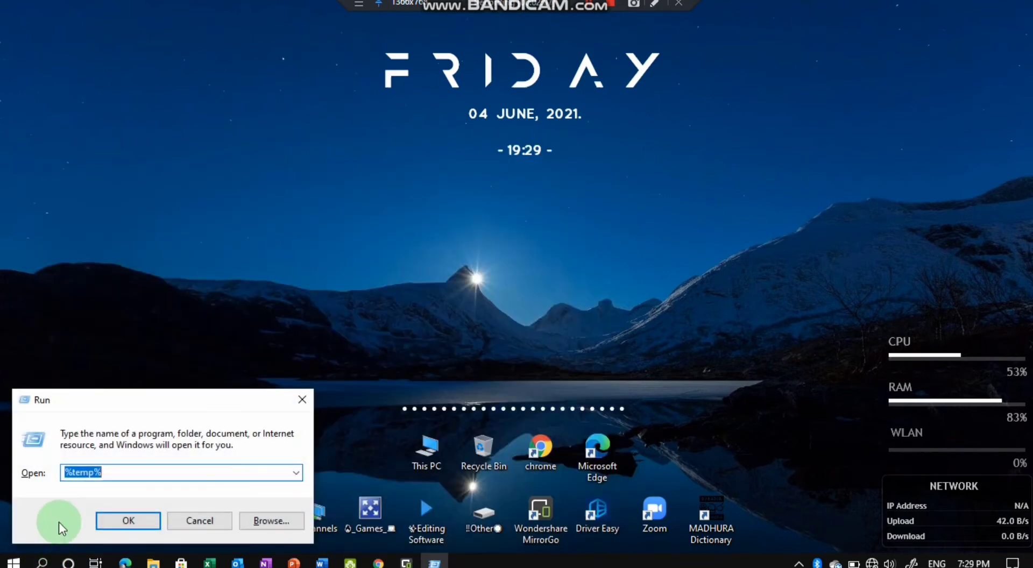
pyautogui.write('temp')
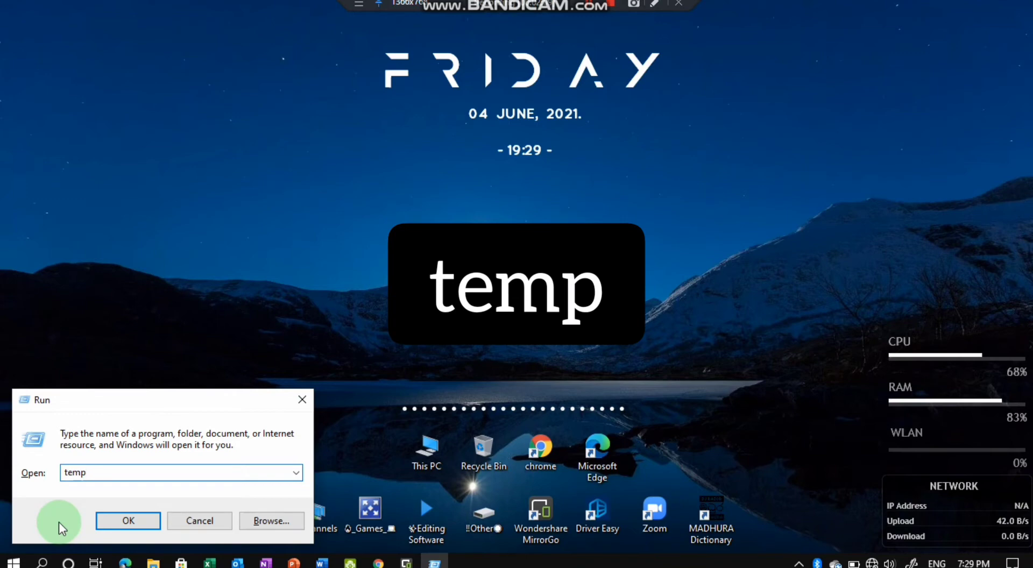
pyautogui.press('Return')
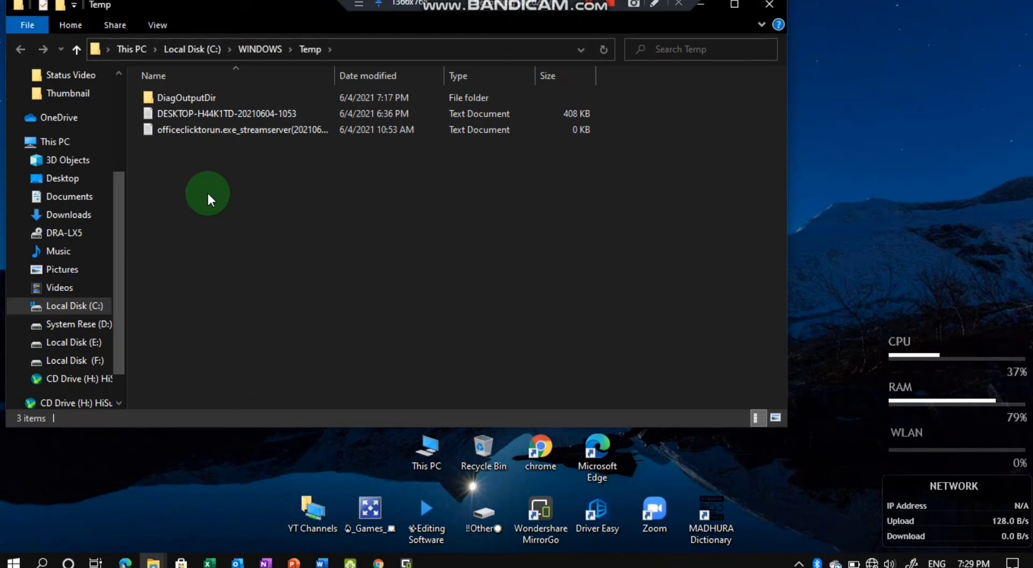
# Step: Permanently delete everything in the Windows Temp folder, skipping the files in use, and close the folder
pyautogui.moveTo(207, 192); pyautogui.dragTo(237, 67)
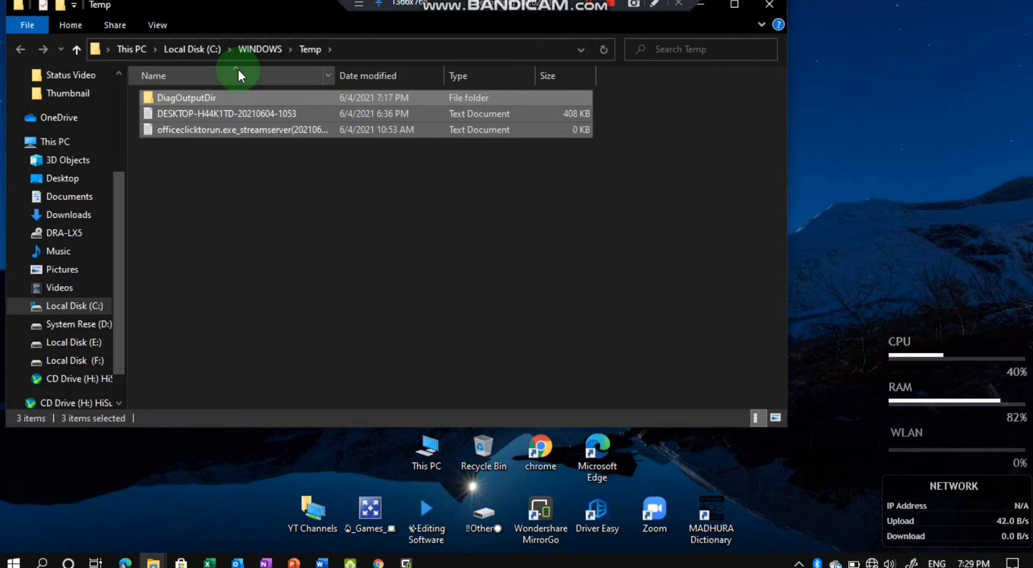
pyautogui.hotkey('shift', 'Delete')
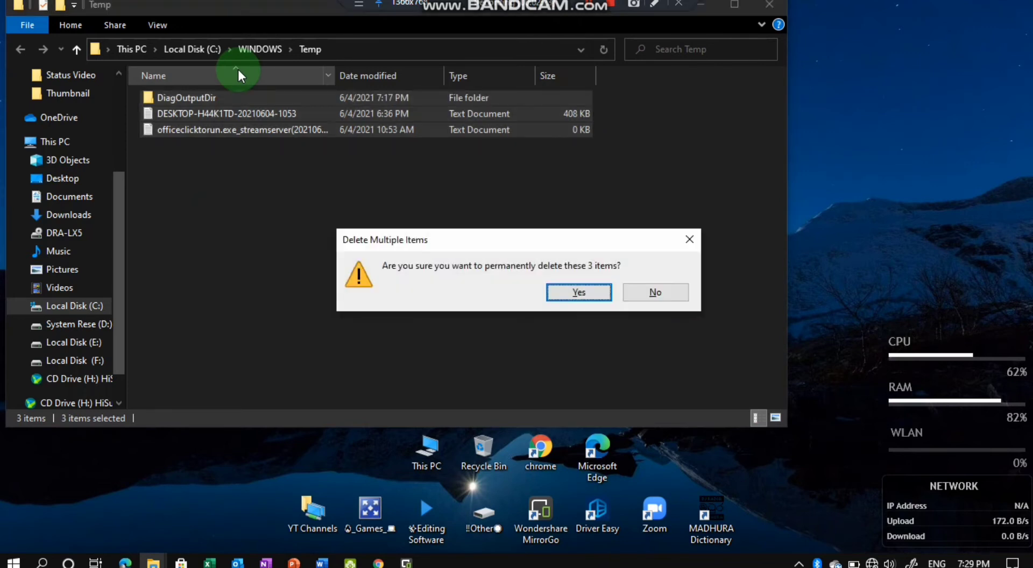
pyautogui.press('Return')
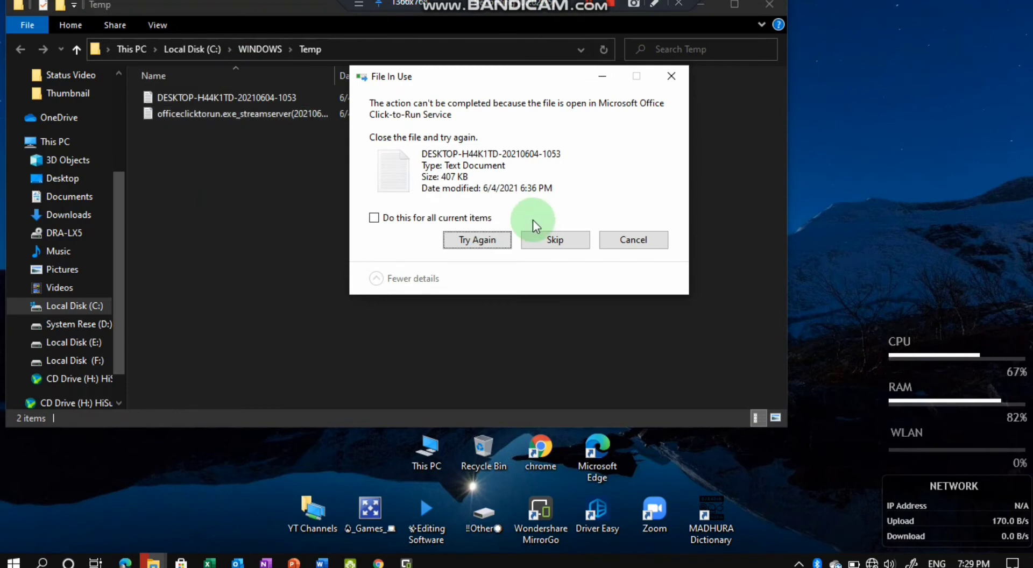
pyautogui.click(539, 235)
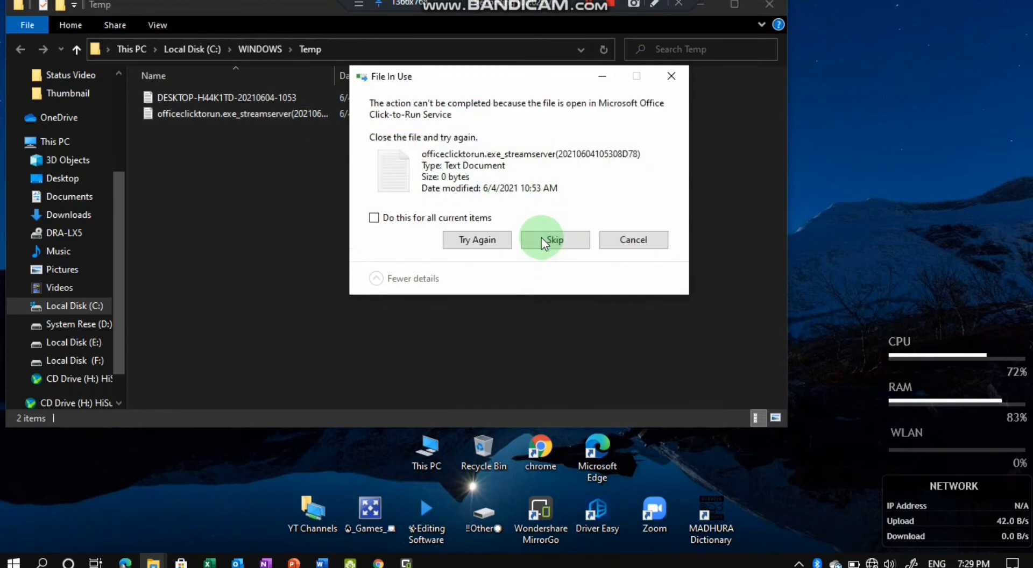
pyautogui.click(542, 238)
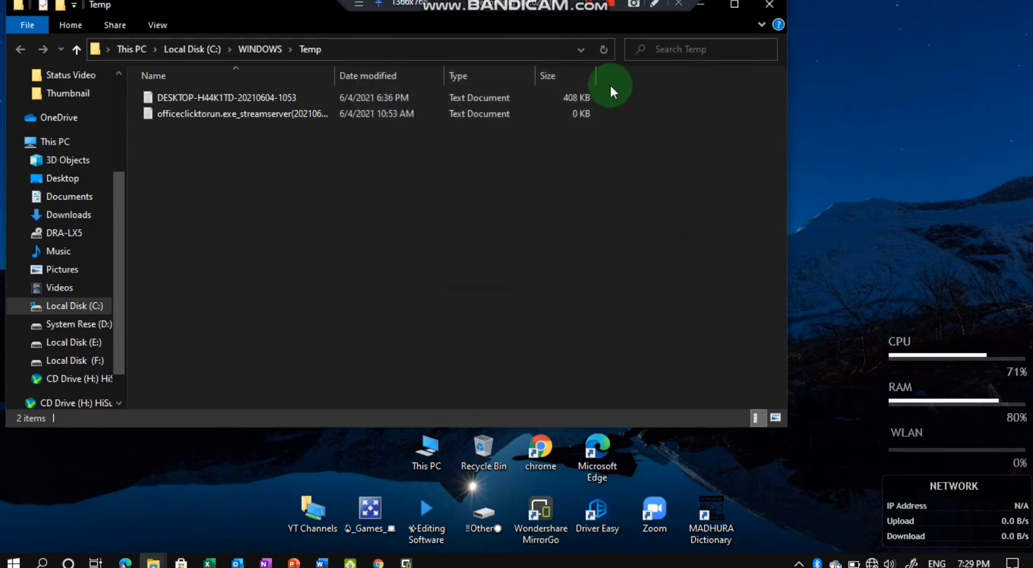
pyautogui.click(769, 5)
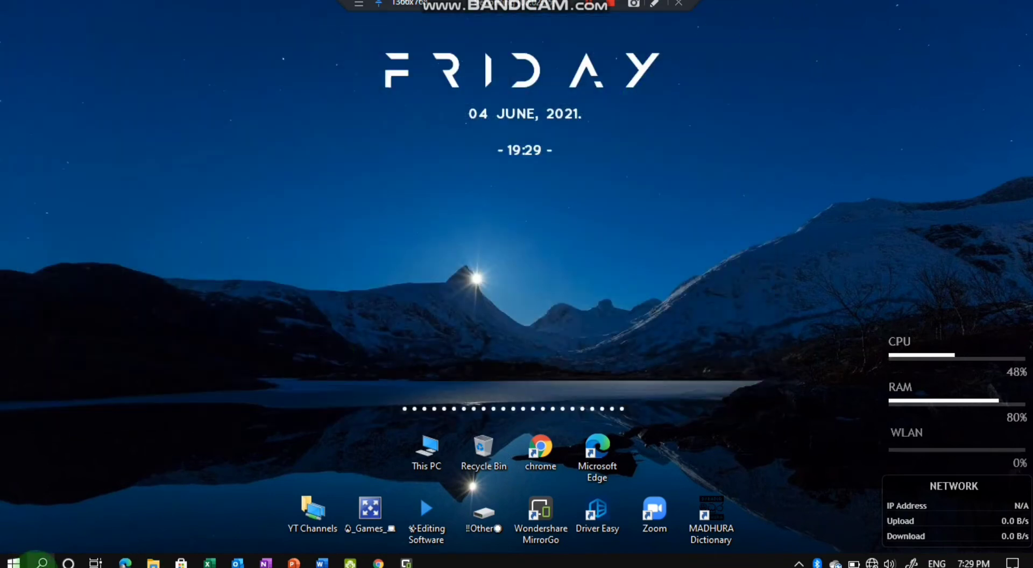
# Step: Launch the Run app once more and open the Windows Prefetch folder with the command prefetch
pyautogui.click(41, 563)
pyautogui.write('r')
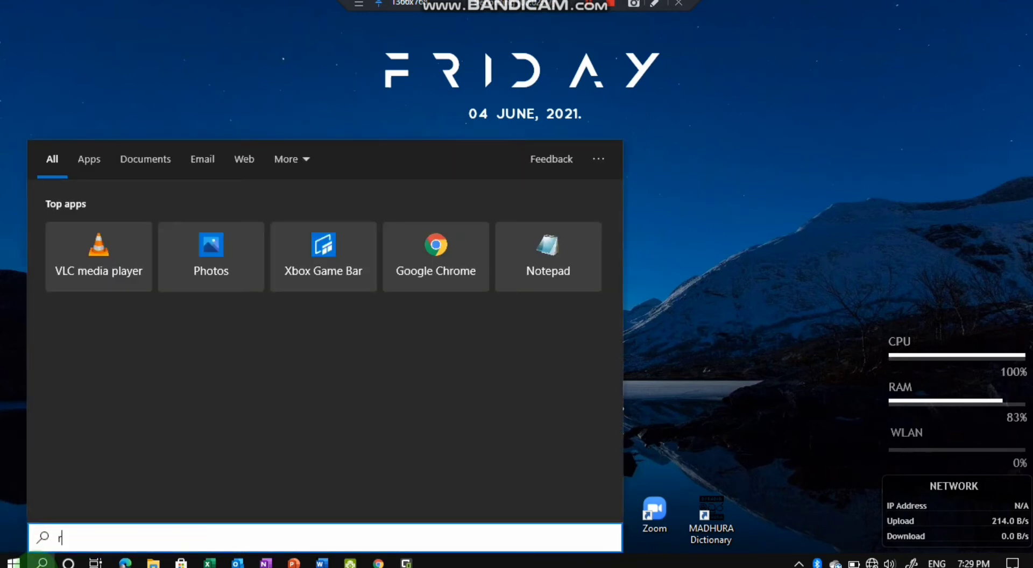
pyautogui.write('un')
pyautogui.press('Return')
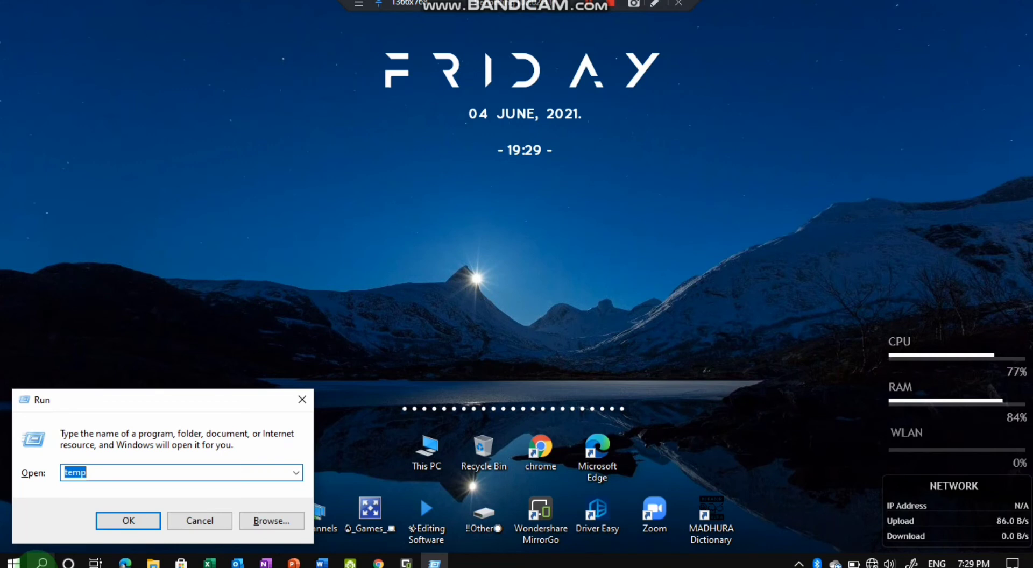
pyautogui.write('pre')
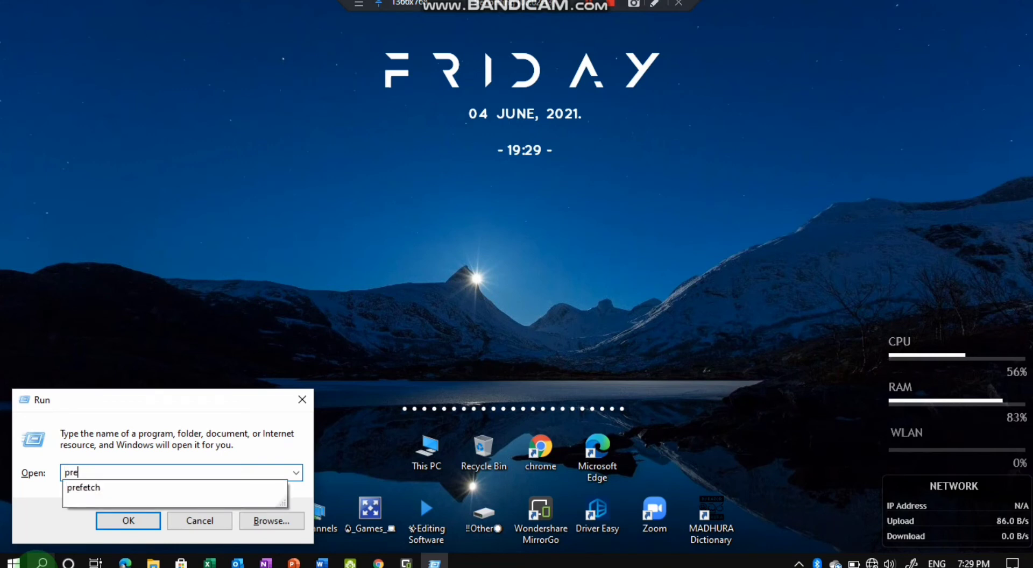
pyautogui.write('fetch')
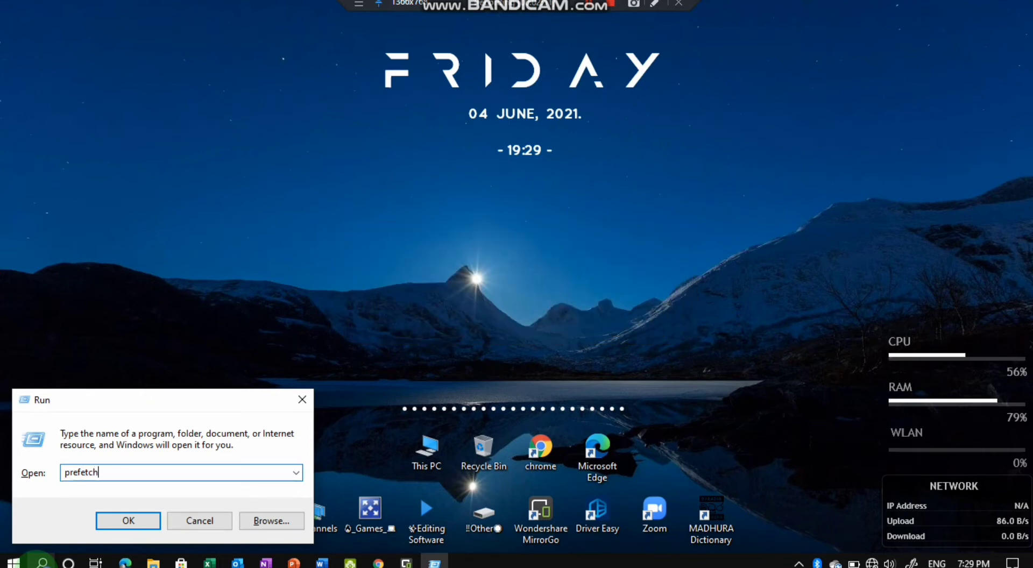
pyautogui.press('Return')
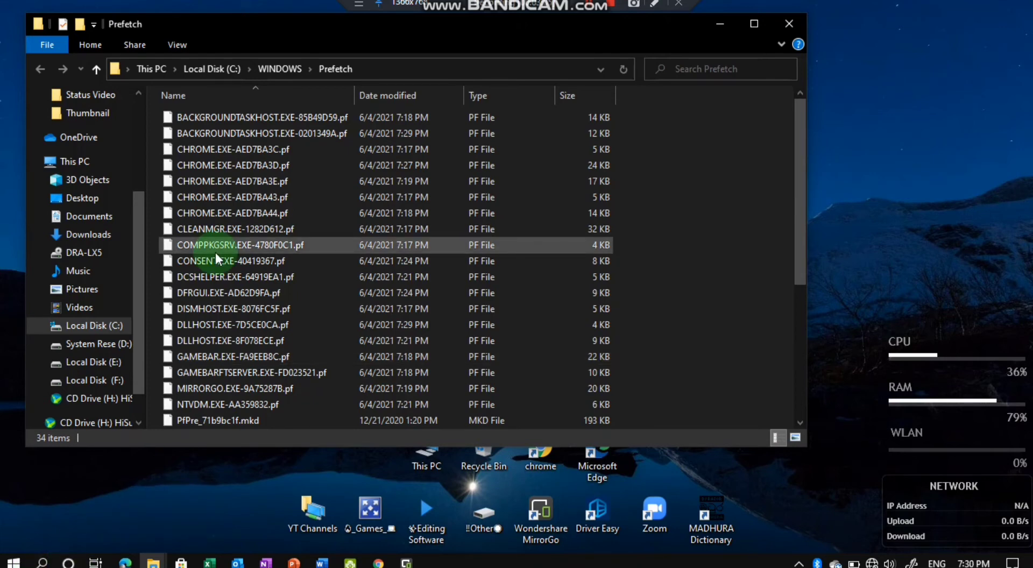
# Step: Permanently delete everything in the Windows Prefetch folder, skipping the file in use, and close the folder
pyautogui.hotkey('ctrl', 'a')
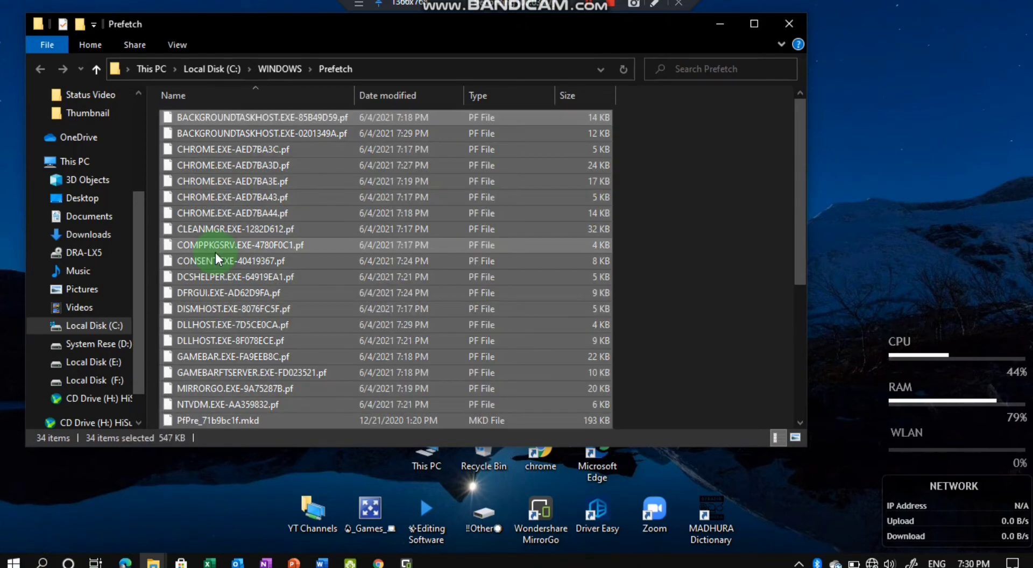
pyautogui.hotkey('shift', 'Delete')
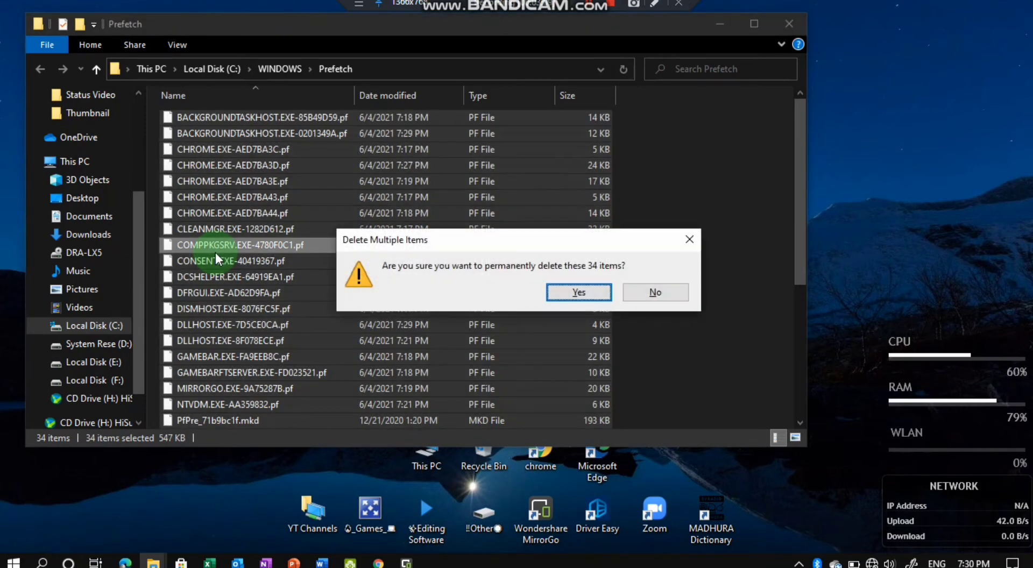
pyautogui.press('Return')
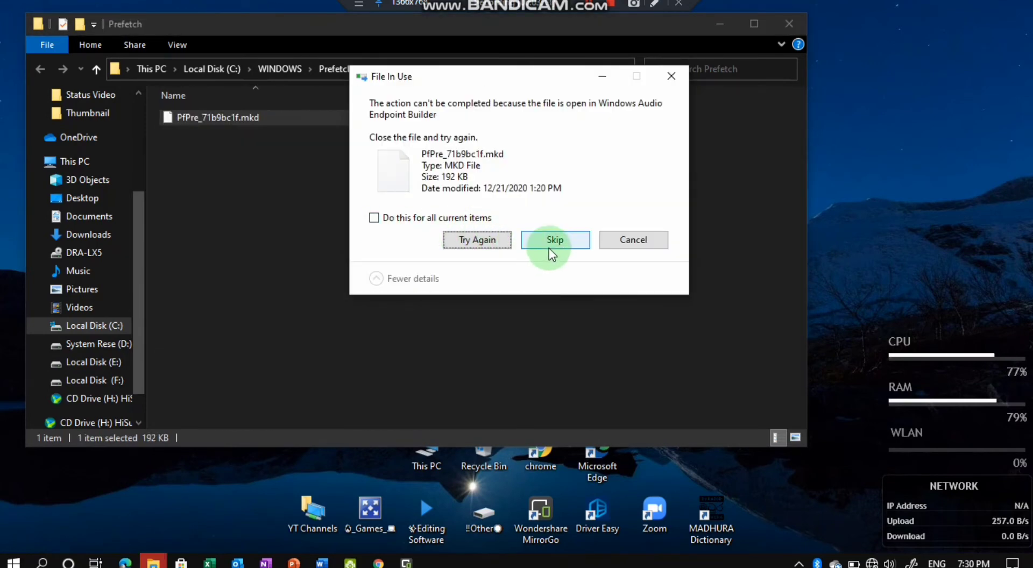
pyautogui.click(552, 240)
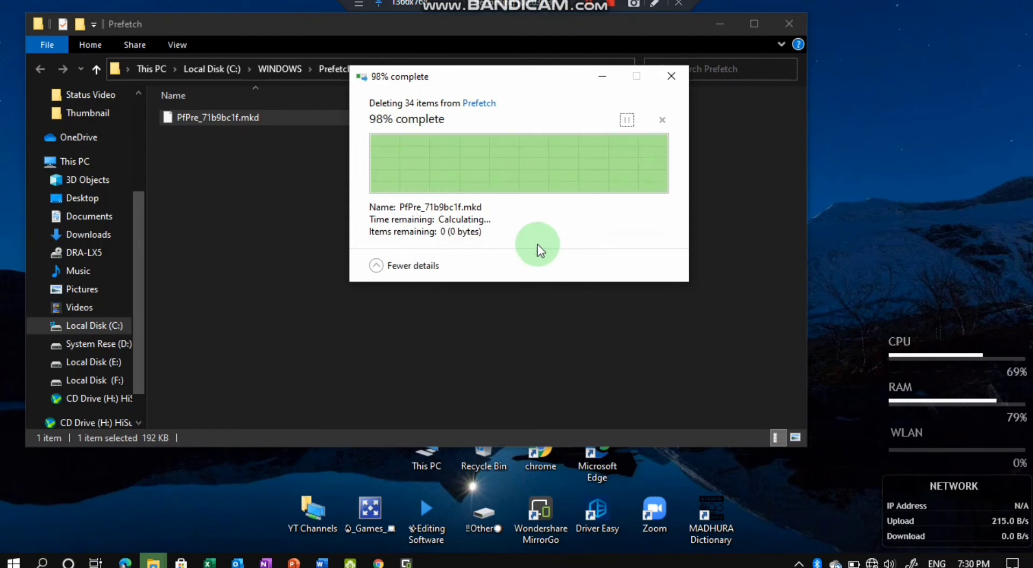
pyautogui.hotkey('alt', 'F4')
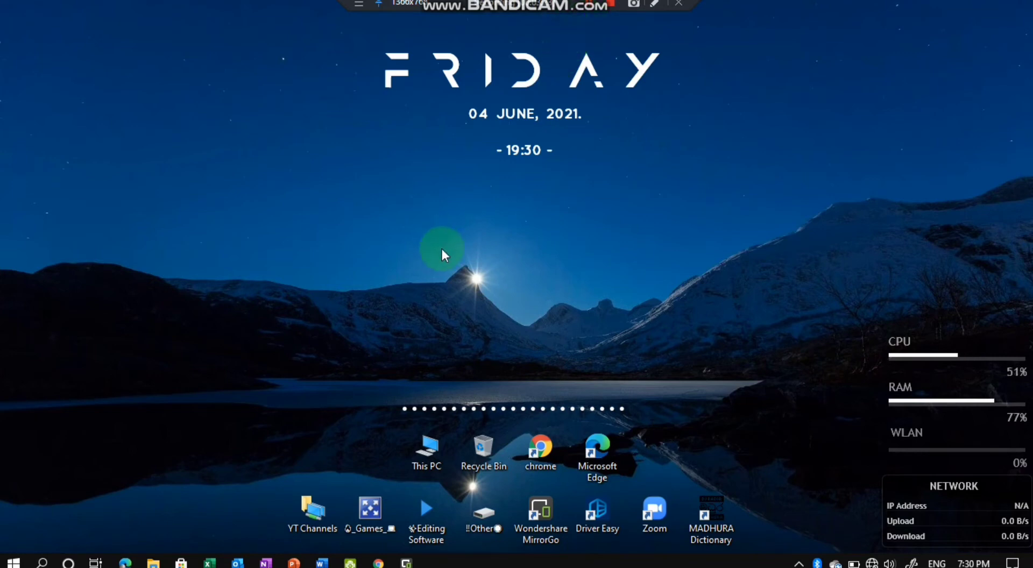
# Step: Open This PC and bring up the properties of Local Disk (C:)
pyautogui.doubleClick(428, 447)
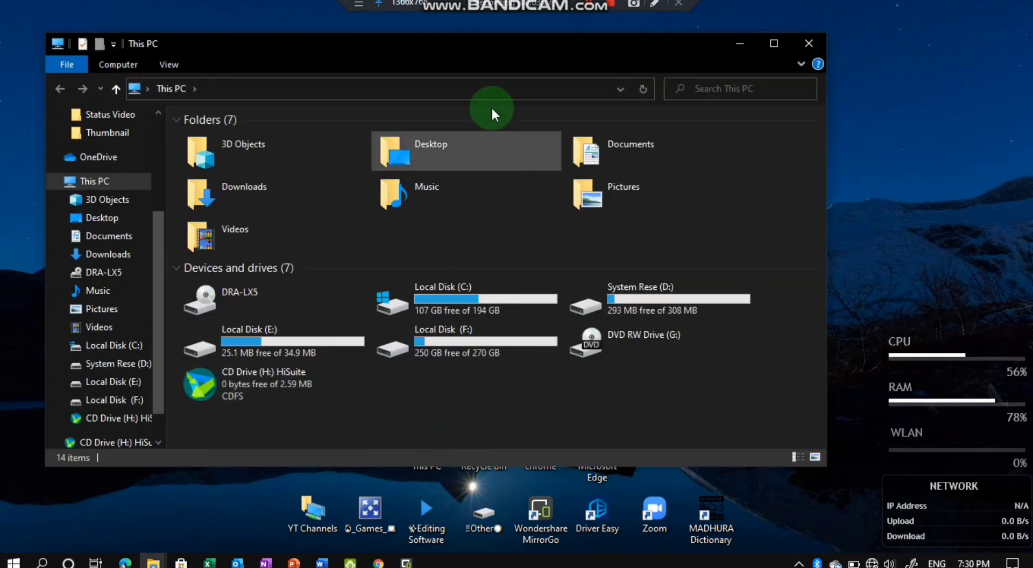
pyautogui.click(585, 11)
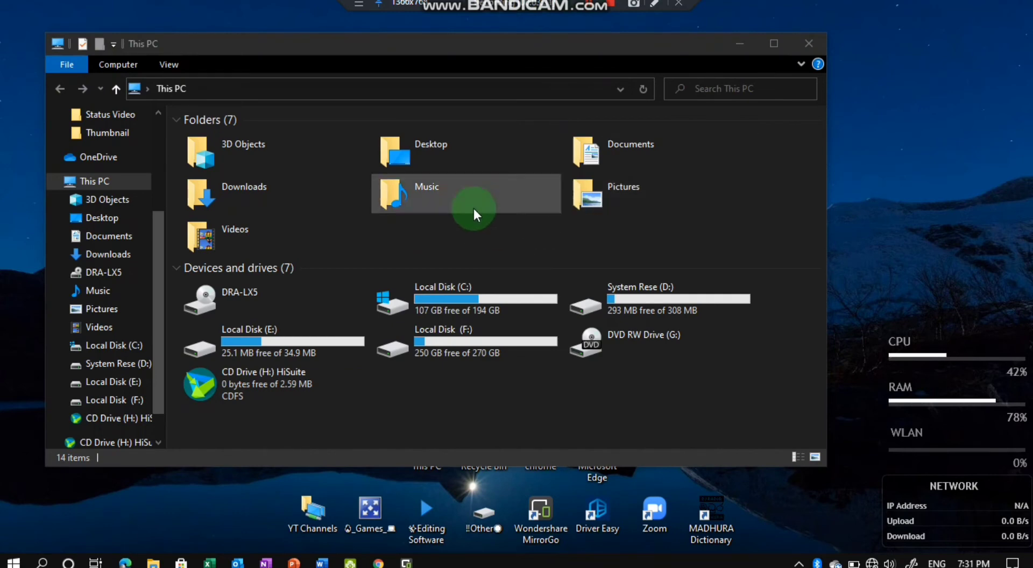
pyautogui.click(470, 303)
pyautogui.rightClick(470, 304)
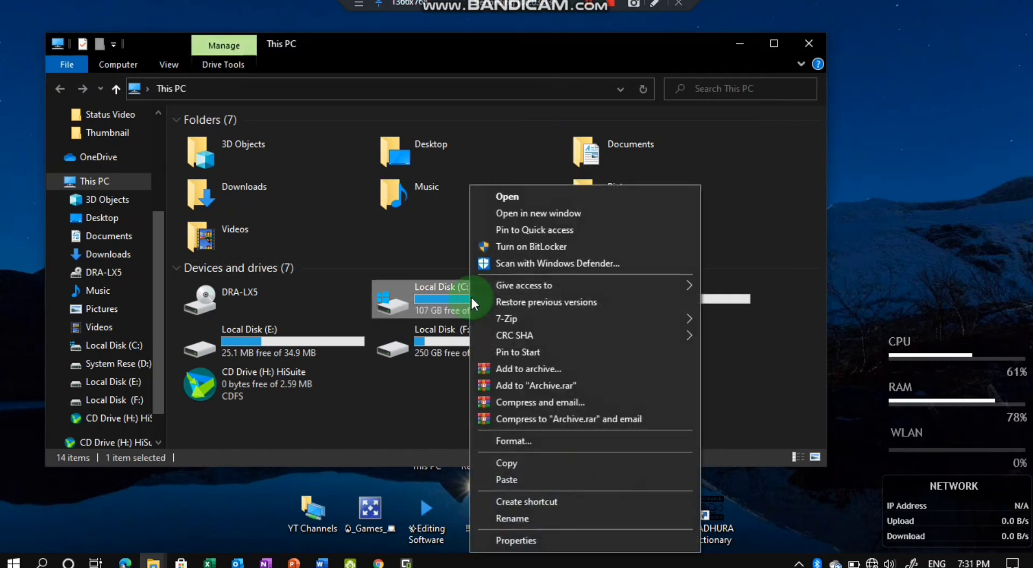
pyautogui.click(551, 540)
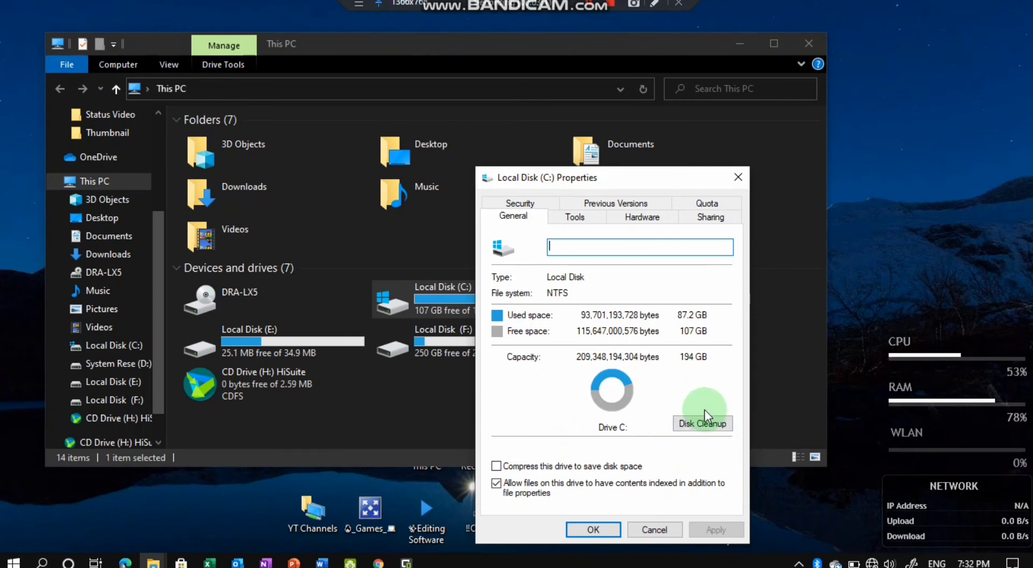
# Step: Run Disk Cleanup on drive C: with system files included and permanently delete the preselected files, closing the File Explorer window meanwhile
pyautogui.click(702, 422)
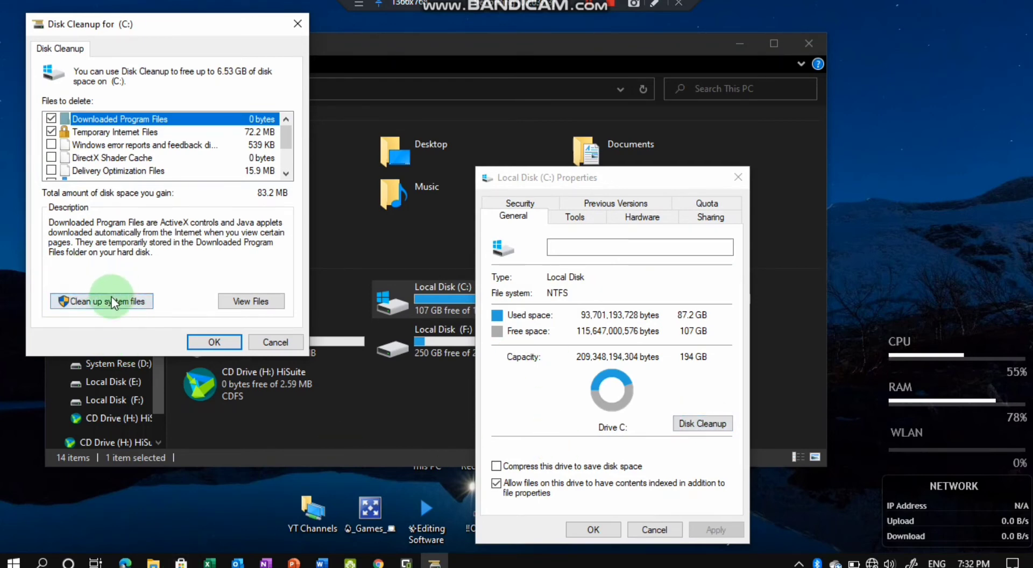
pyautogui.click(125, 302)
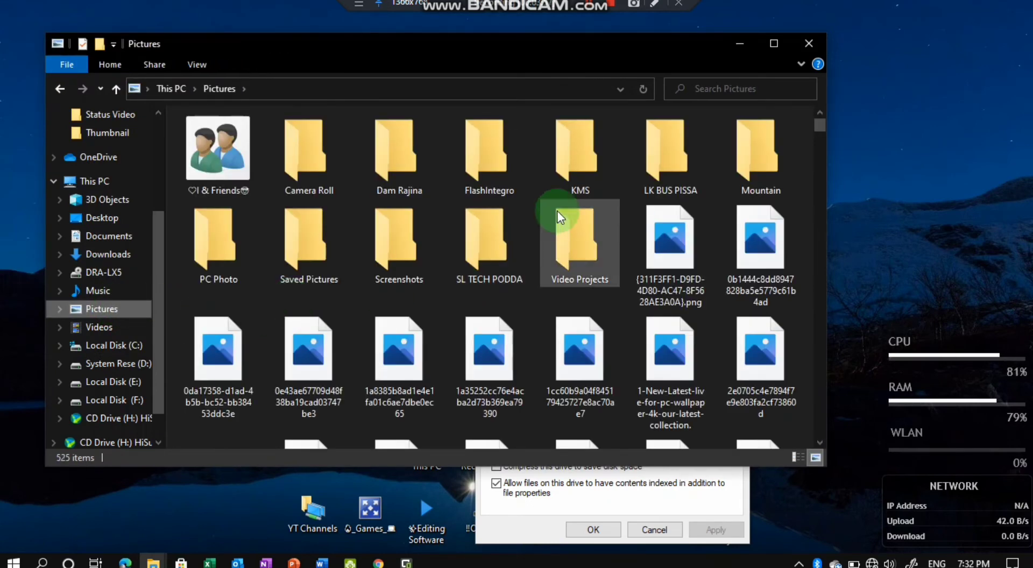
pyautogui.click(806, 44)
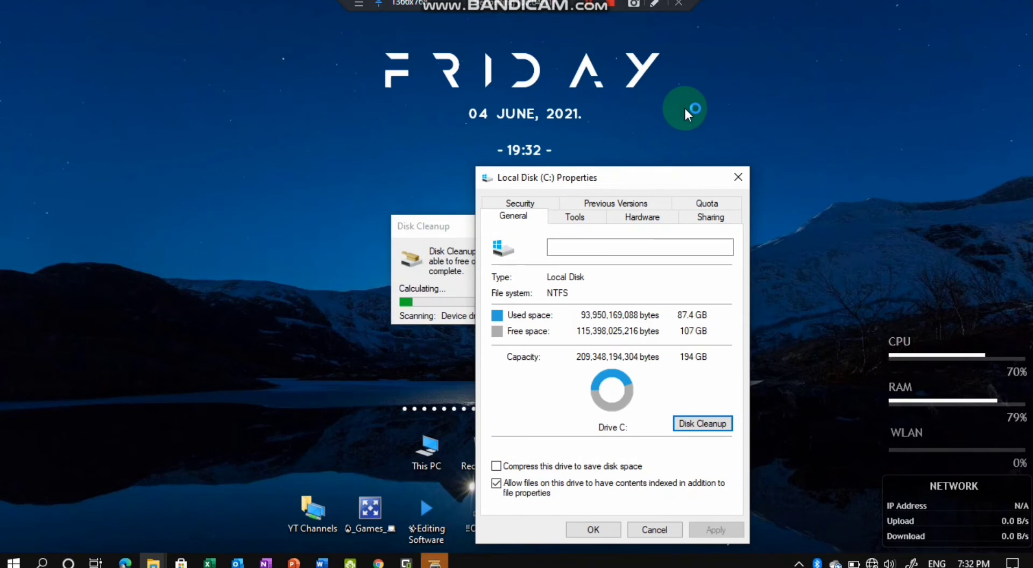
pyautogui.click(456, 253)
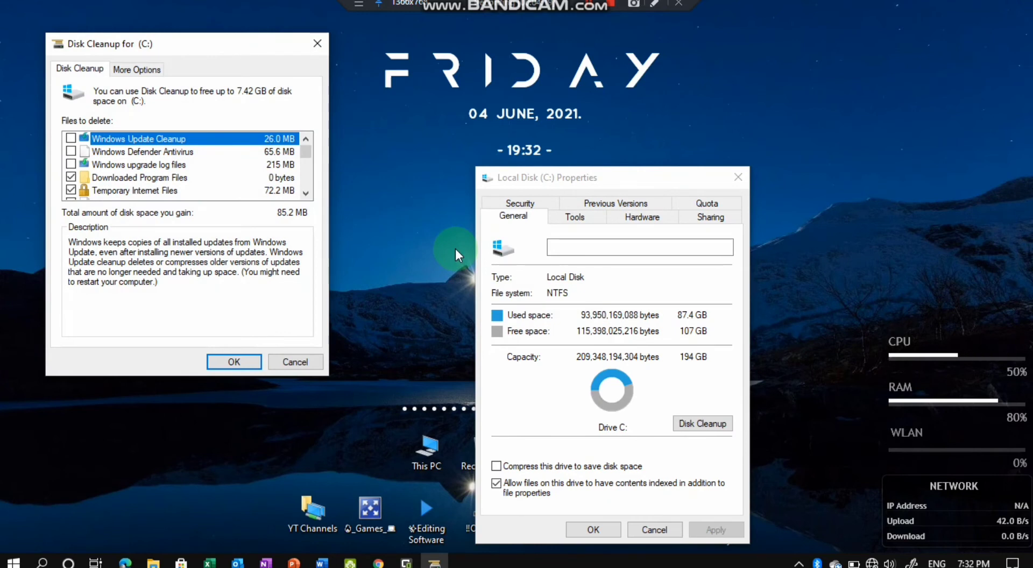
pyautogui.click(231, 365)
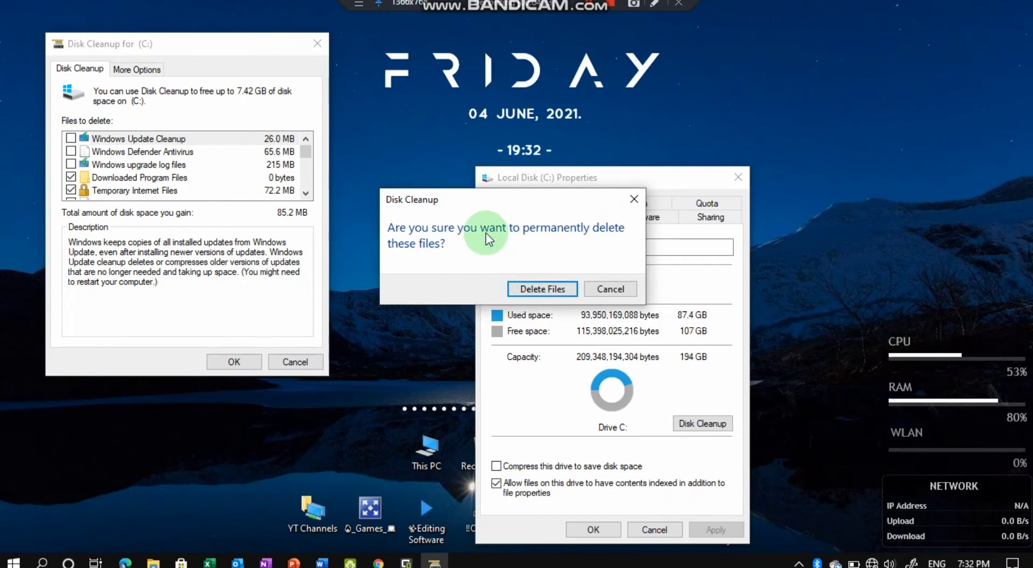
pyautogui.click(538, 290)
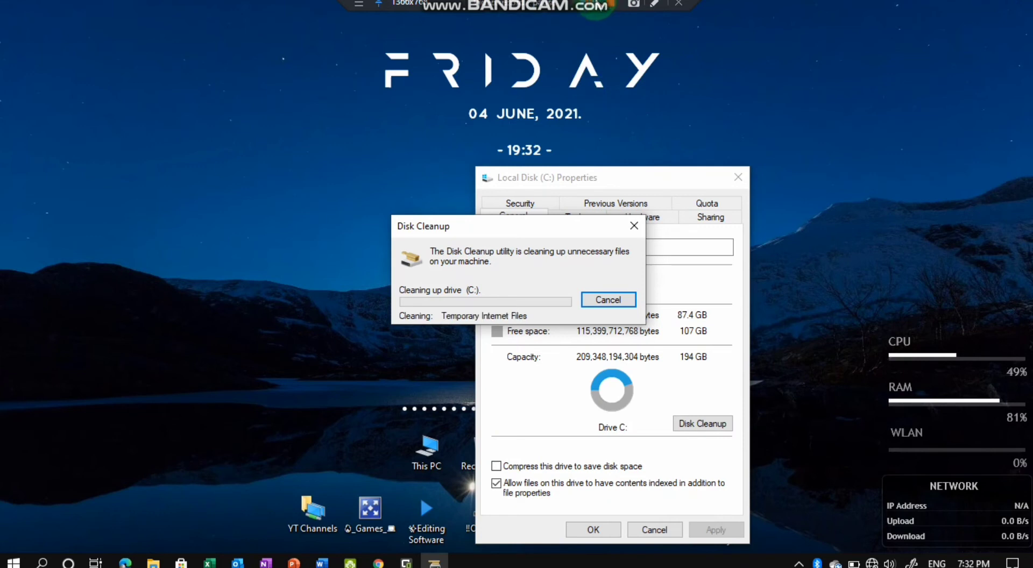
pyautogui.click(595, 6)
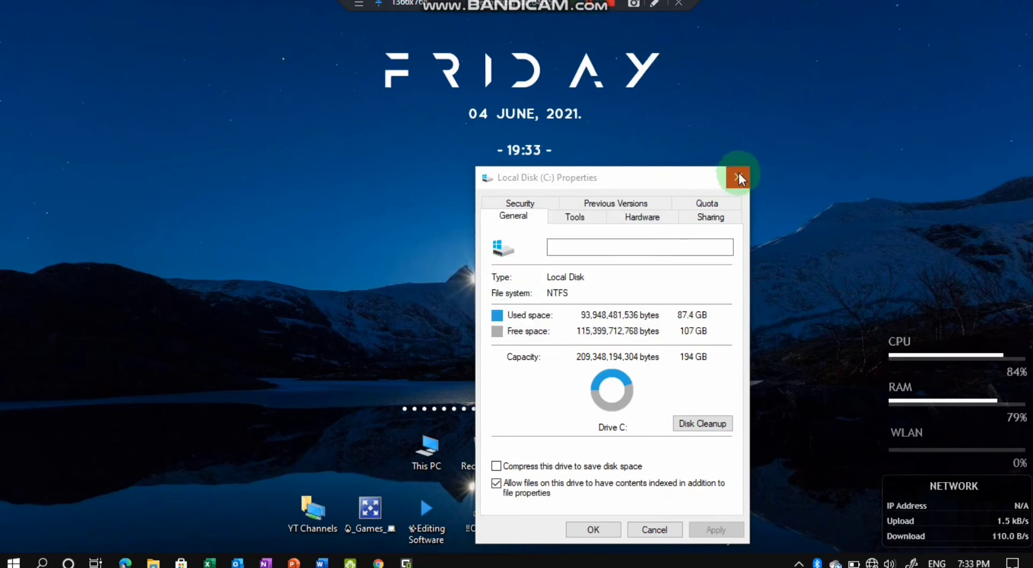
# Step: Move the Local Disk (C:) Properties window toward the middle of the desktop and show its error-checking and optimization tools
pyautogui.click(575, 178)
pyautogui.moveTo(560, 176); pyautogui.dragTo(419, 83)
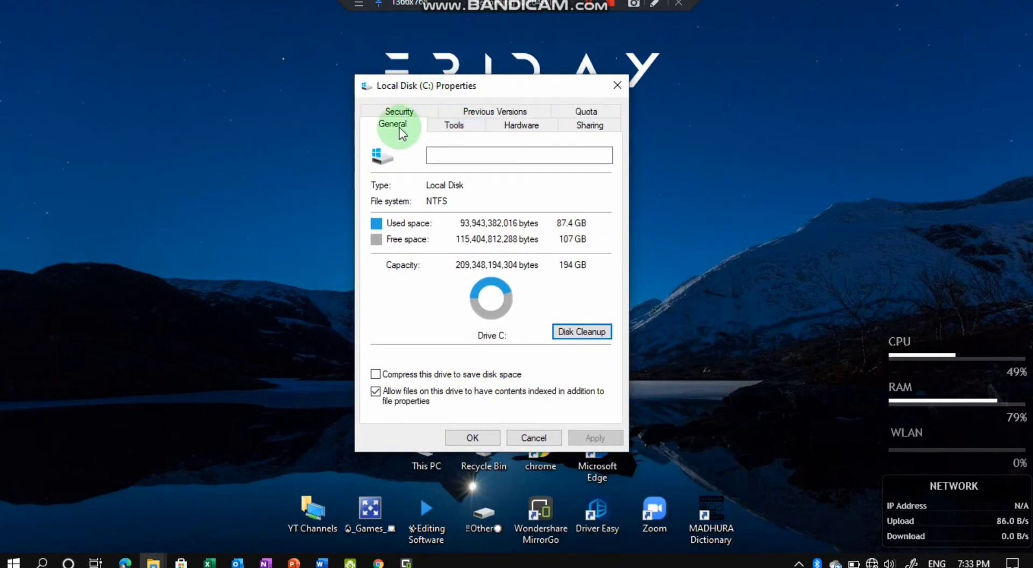
pyautogui.click(572, 333)
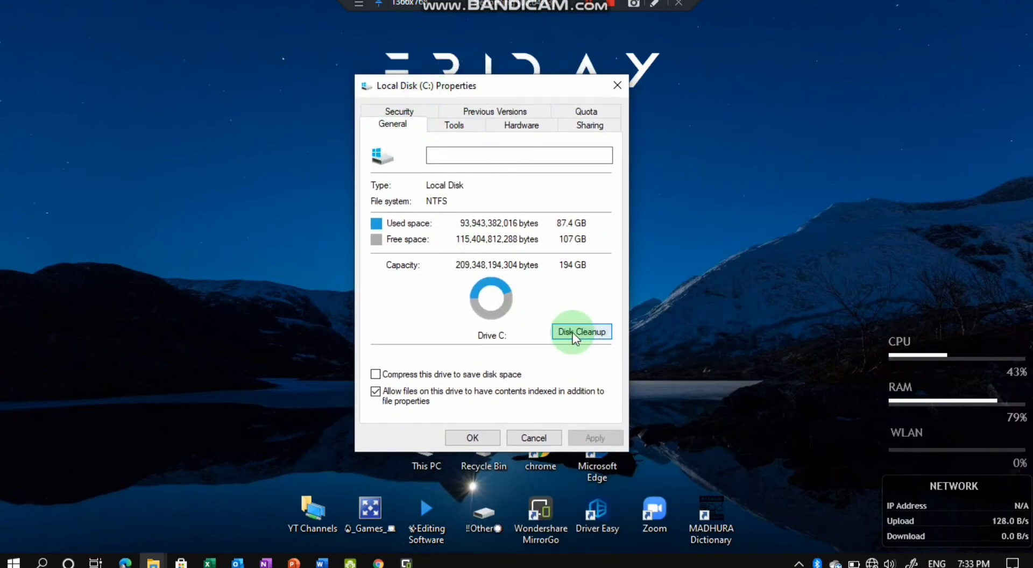
pyautogui.click(455, 128)
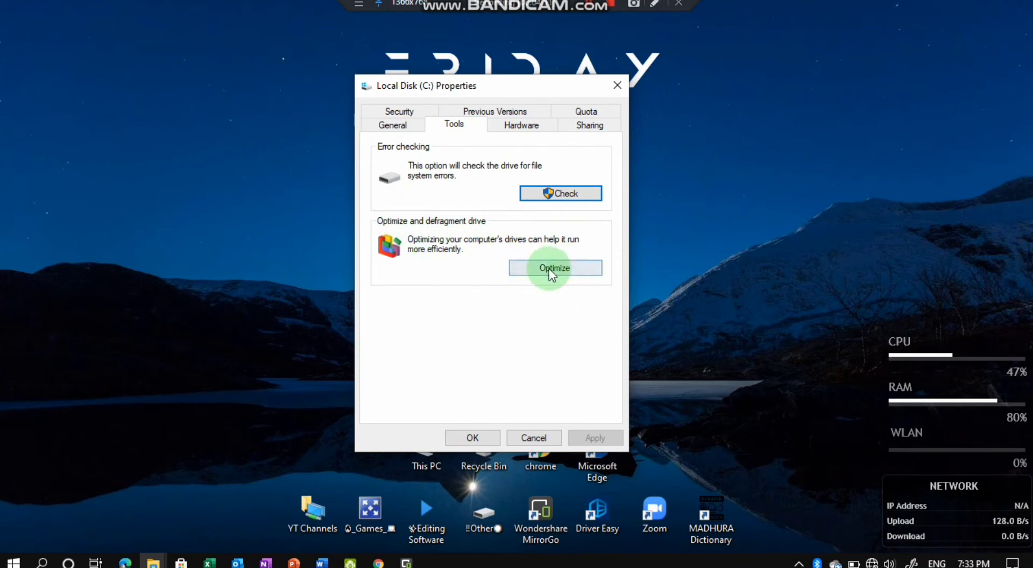
pyautogui.click(653, 3)
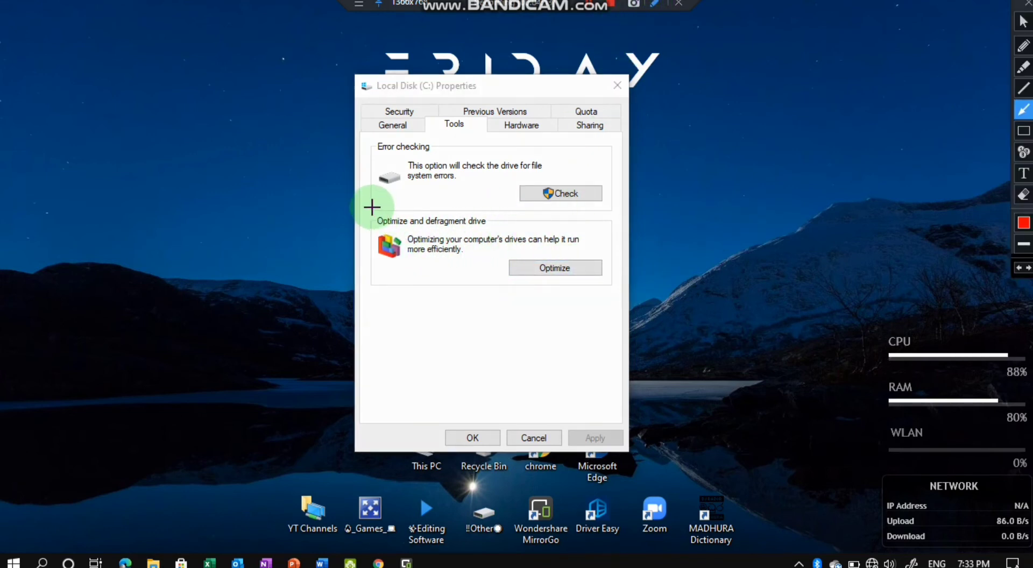
pyautogui.click(775, 165)
pyautogui.moveTo(669, 188); pyautogui.dragTo(560, 217)
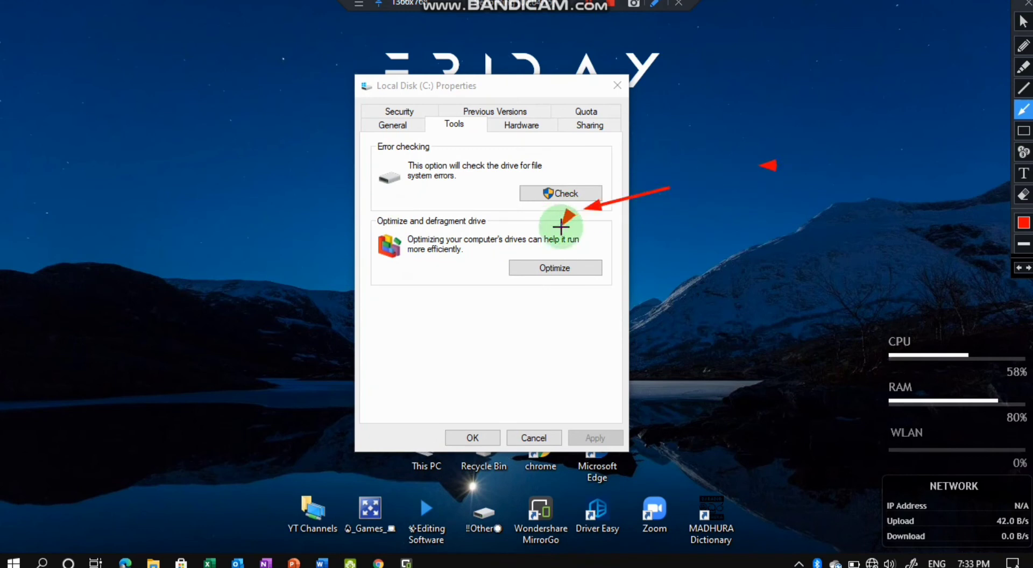
pyautogui.click(1028, 2)
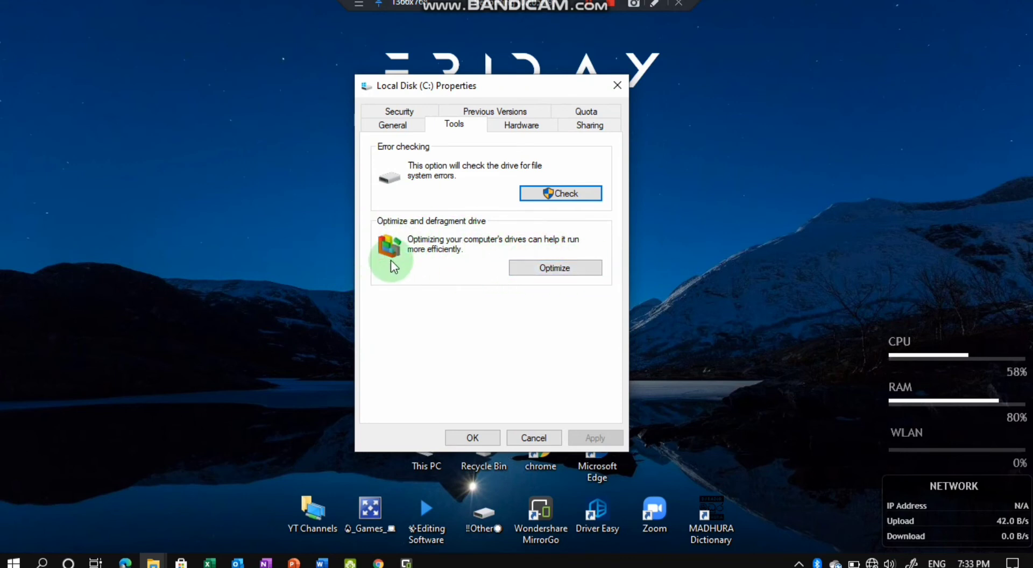
# Step: Open Optimize Drives from the drive C: properties and start optimizing drive (C:)
pyautogui.click(562, 265)
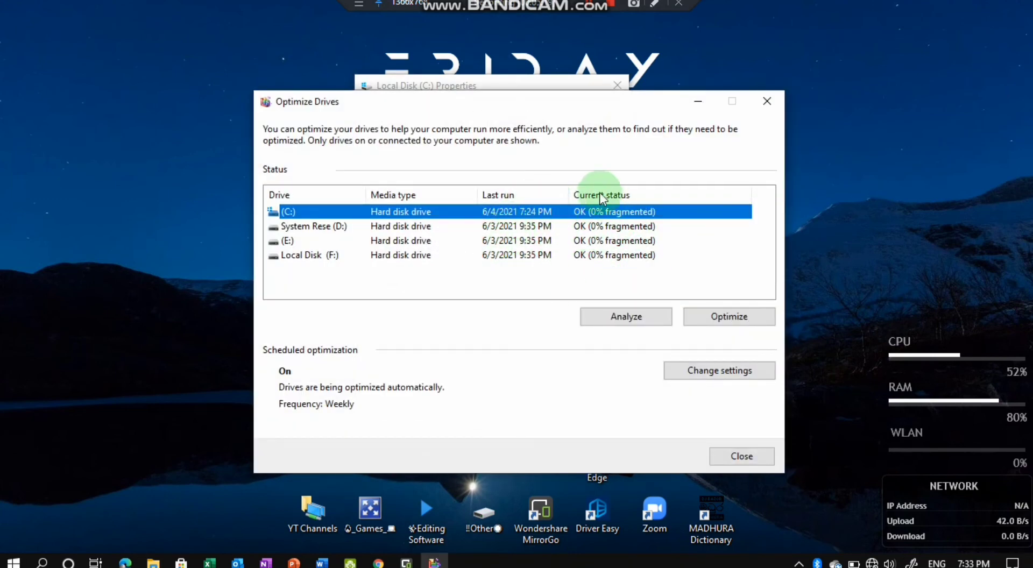
pyautogui.click(694, 102)
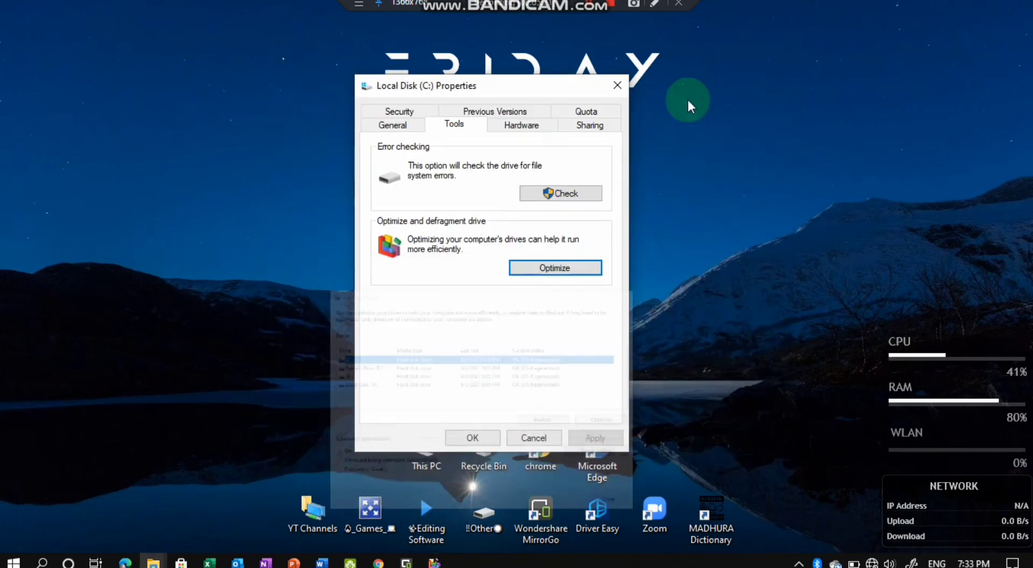
pyautogui.click(434, 562)
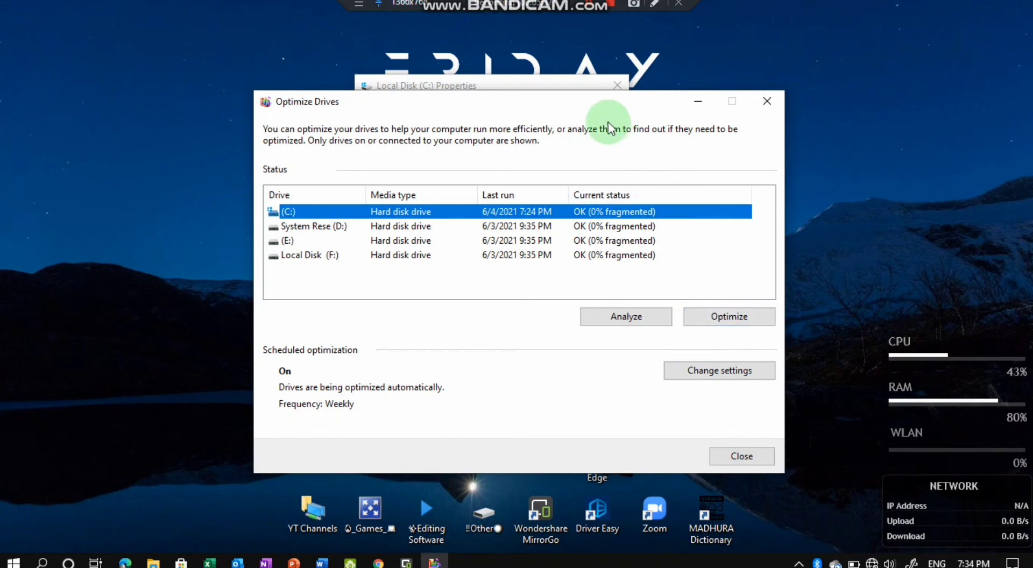
pyautogui.click(554, 85)
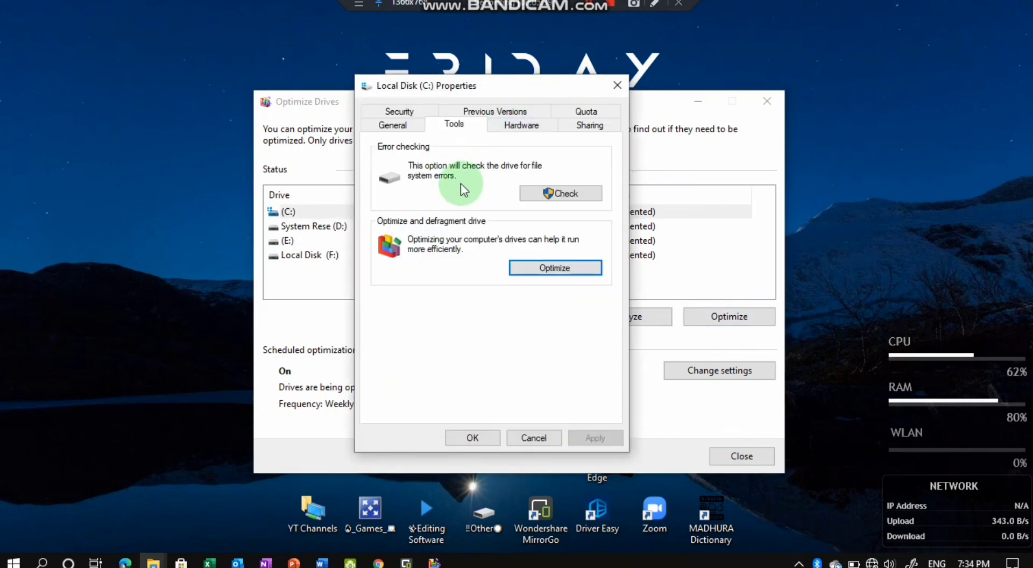
pyautogui.click(750, 317)
pyautogui.click(750, 320)
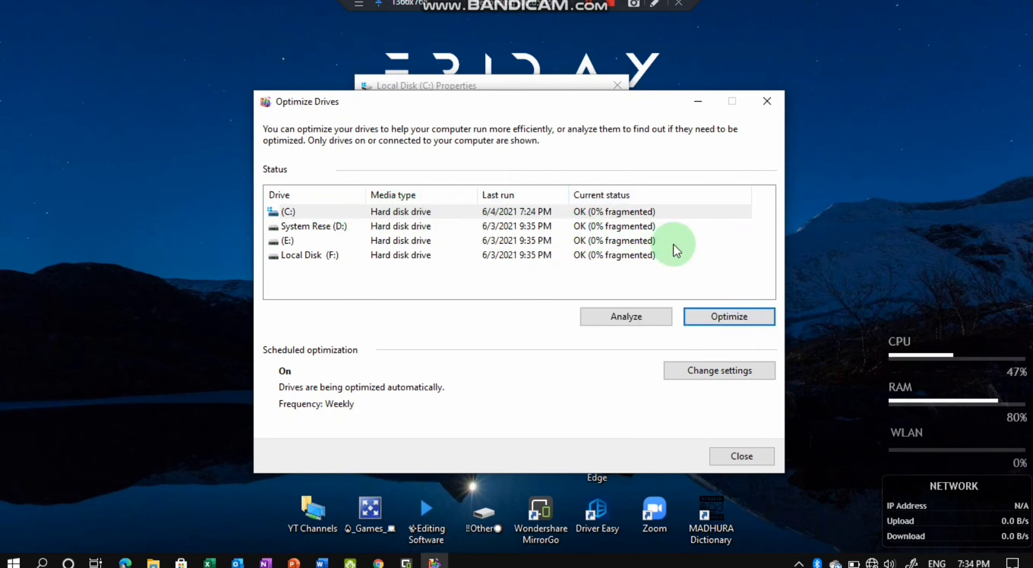
pyautogui.click(611, 210)
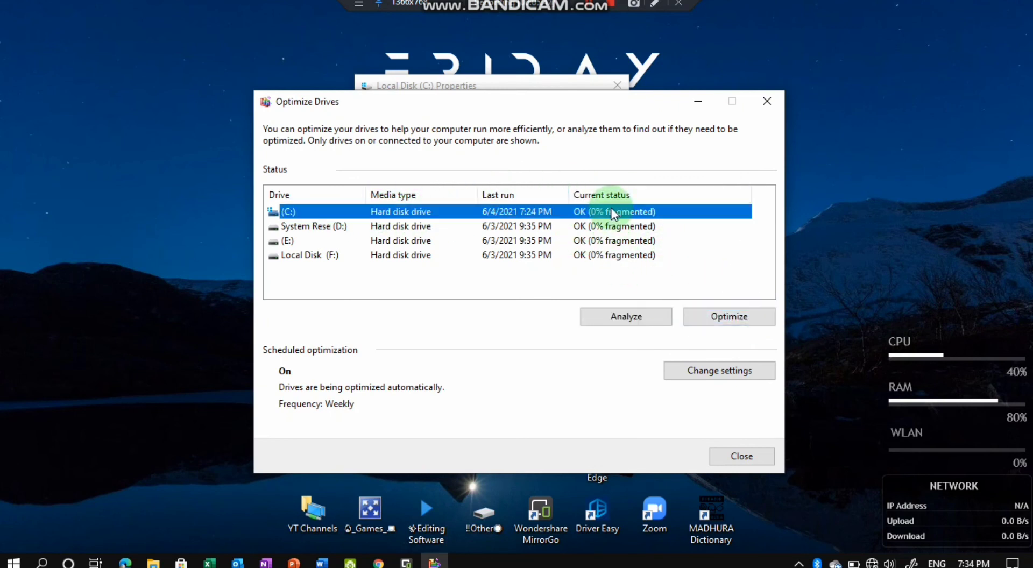
pyautogui.click(710, 314)
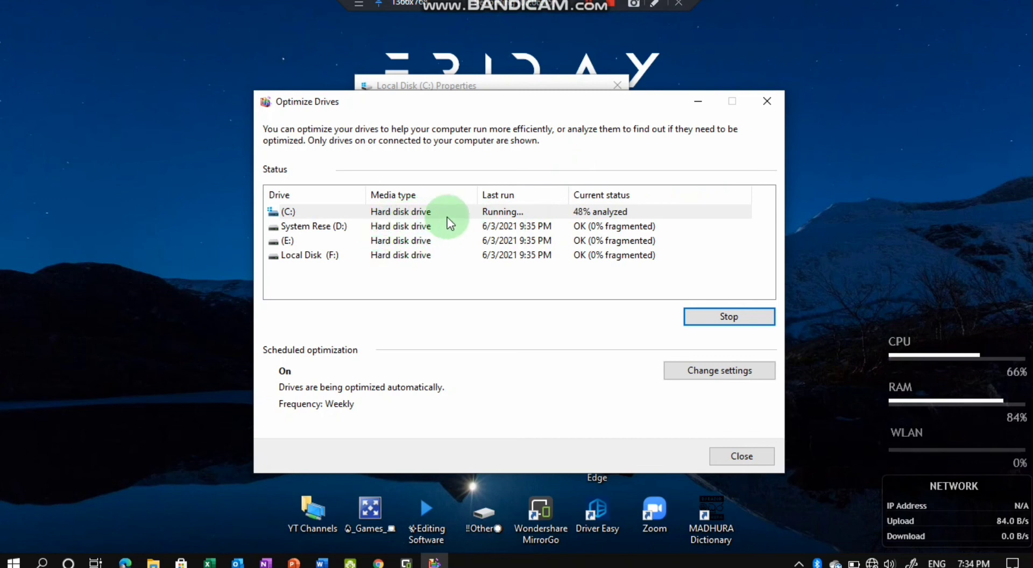
# Step: Select the System Rese (D:) drive in Optimize Drives, minimize that window and close the drive C: properties
pyautogui.click(486, 228)
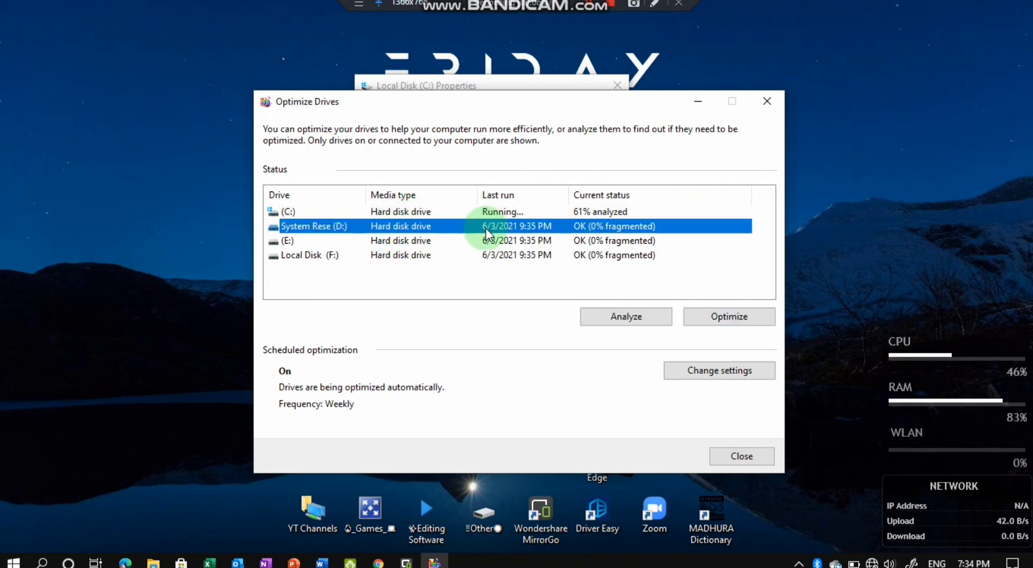
pyautogui.click(724, 316)
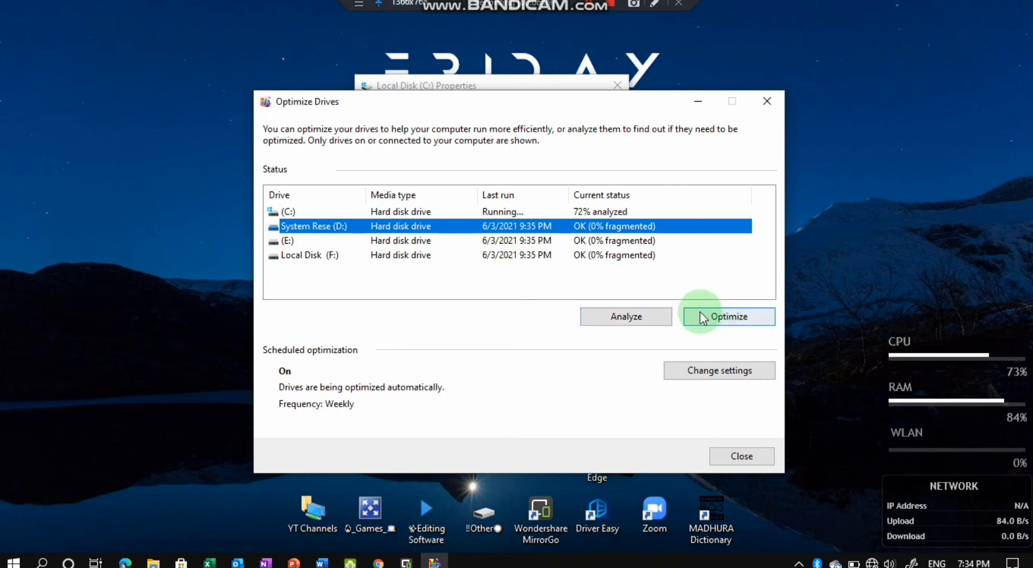
pyautogui.click(699, 102)
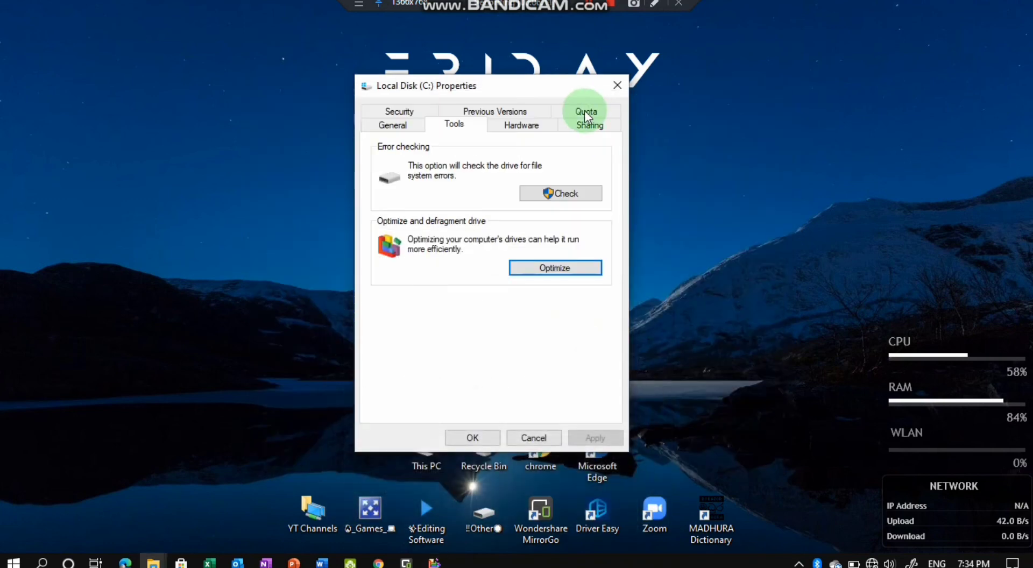
pyautogui.click(624, 88)
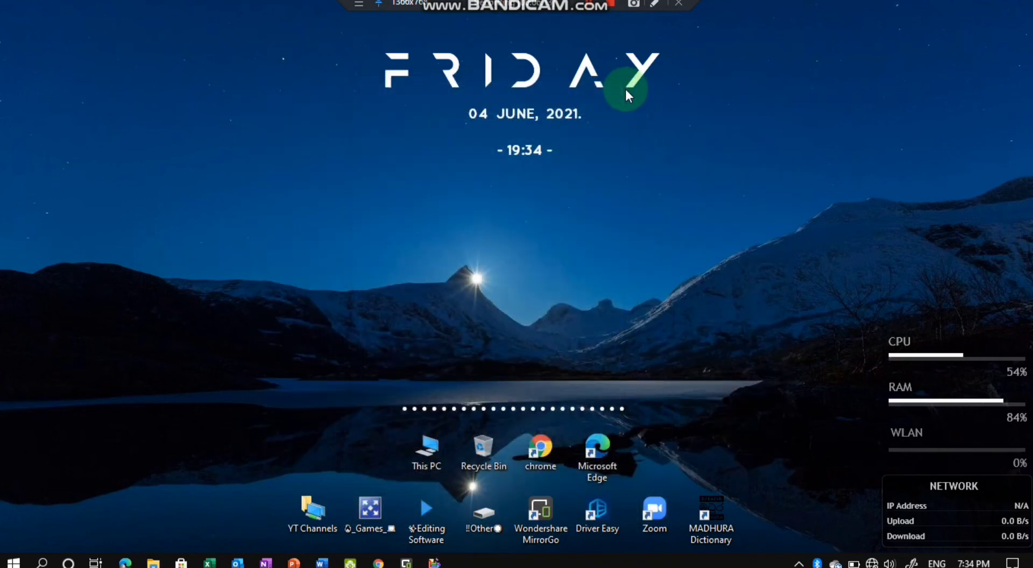